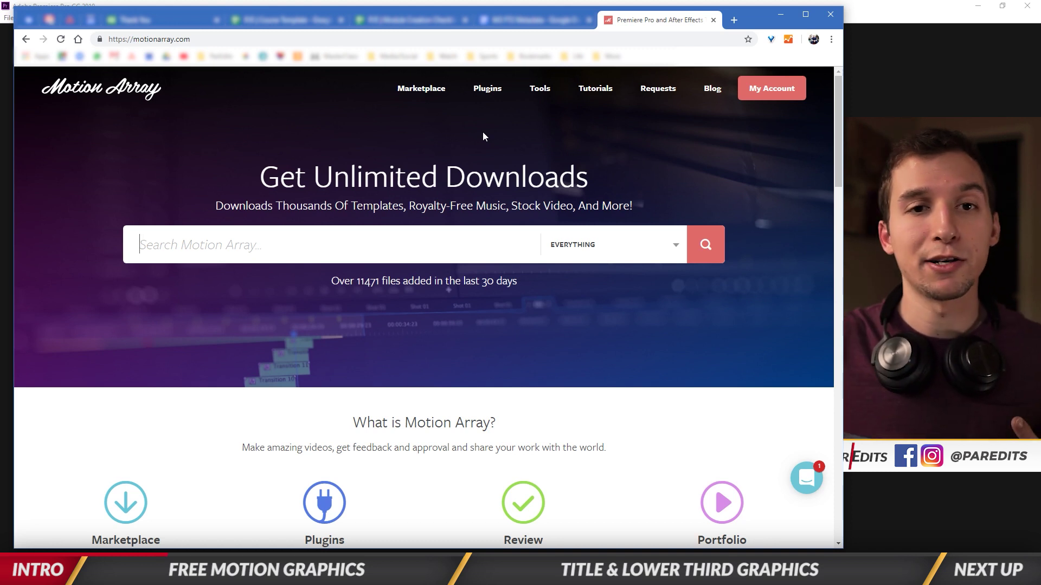
Step: Tick the Motion Graphics Templates, Premiere Pro Presets and Premiere Pro Templates filters for free items
mouse_move(433, 95)
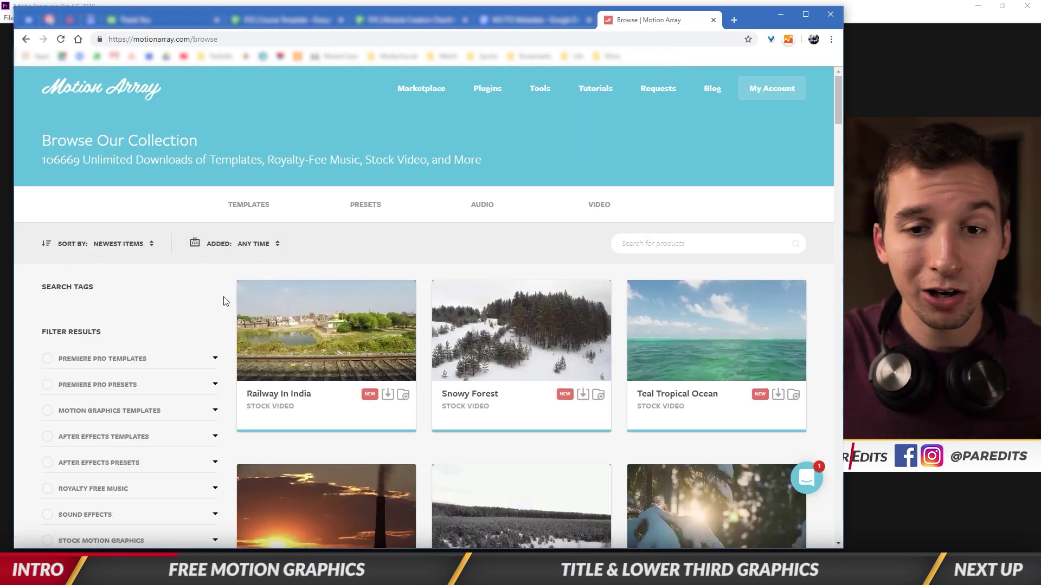
scroll(226, 301, "down", 3)
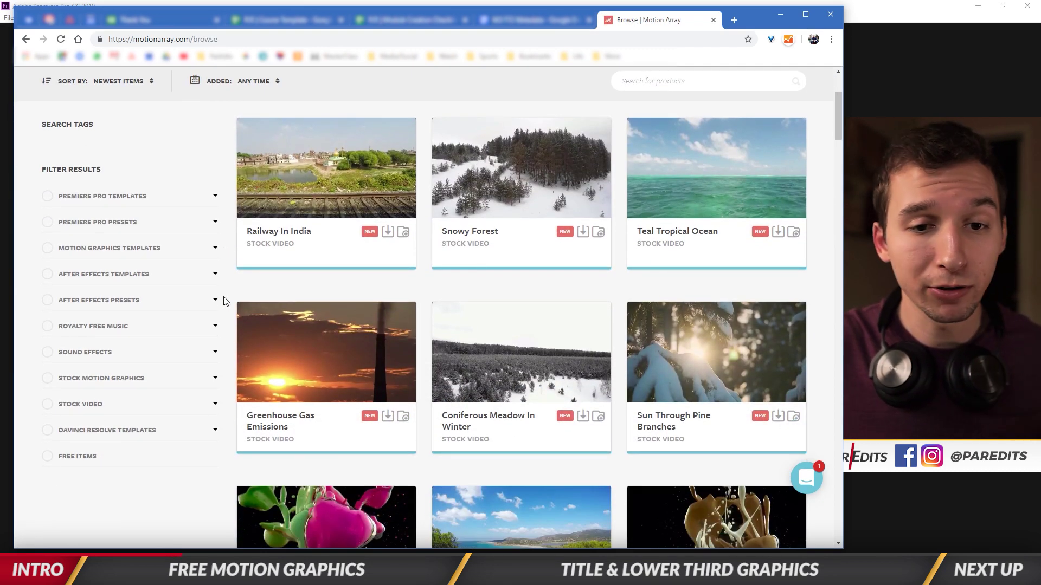
scroll(225, 301, "down", 1)
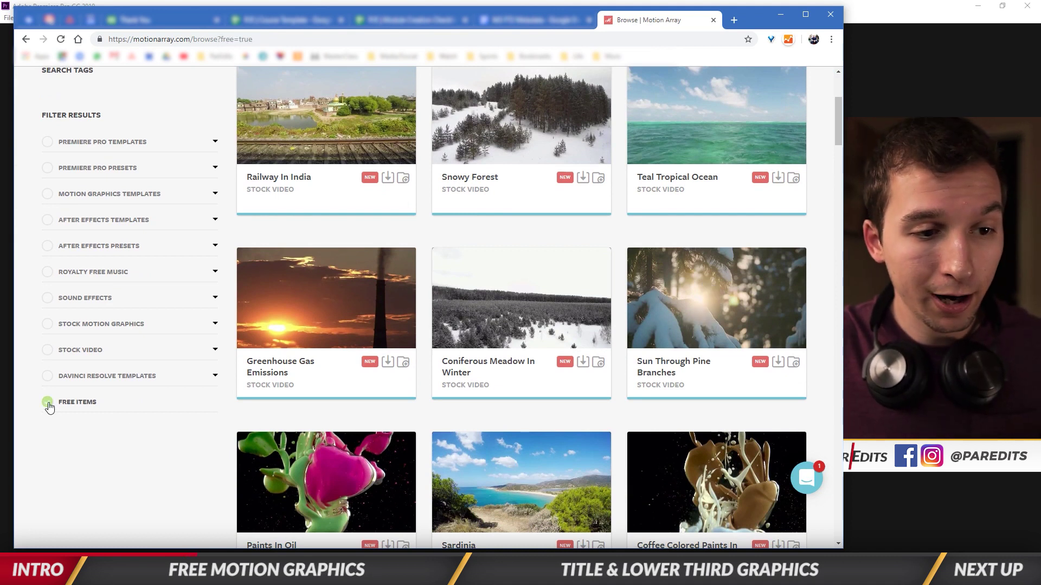
left_click(48, 196)
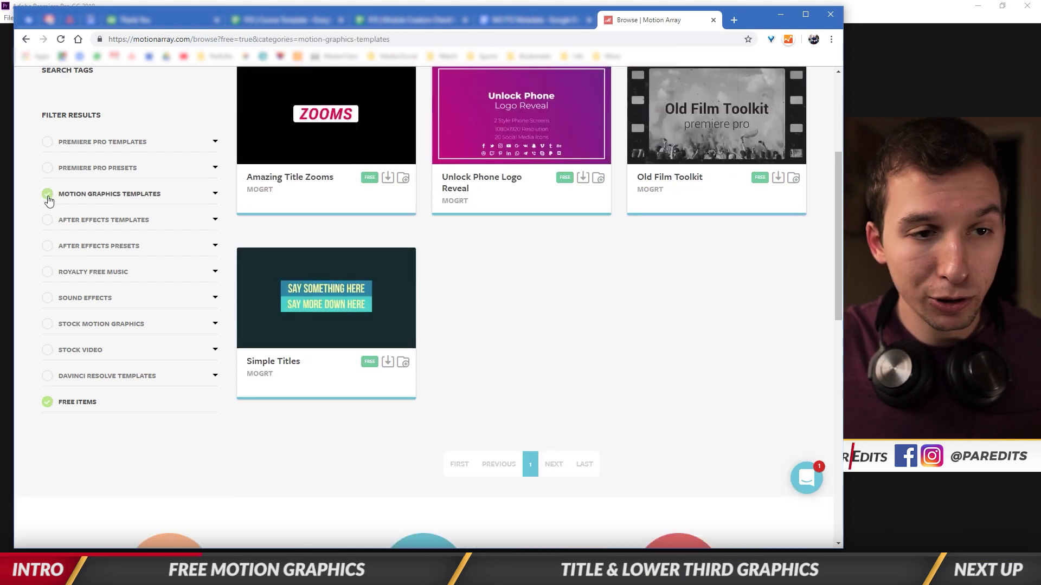
left_click(48, 172)
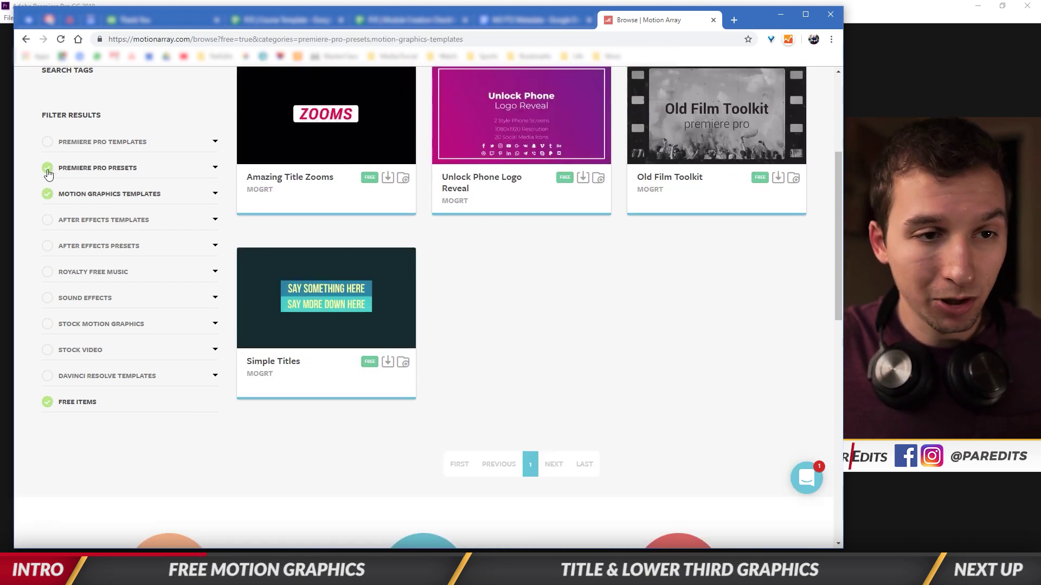
left_click(49, 144)
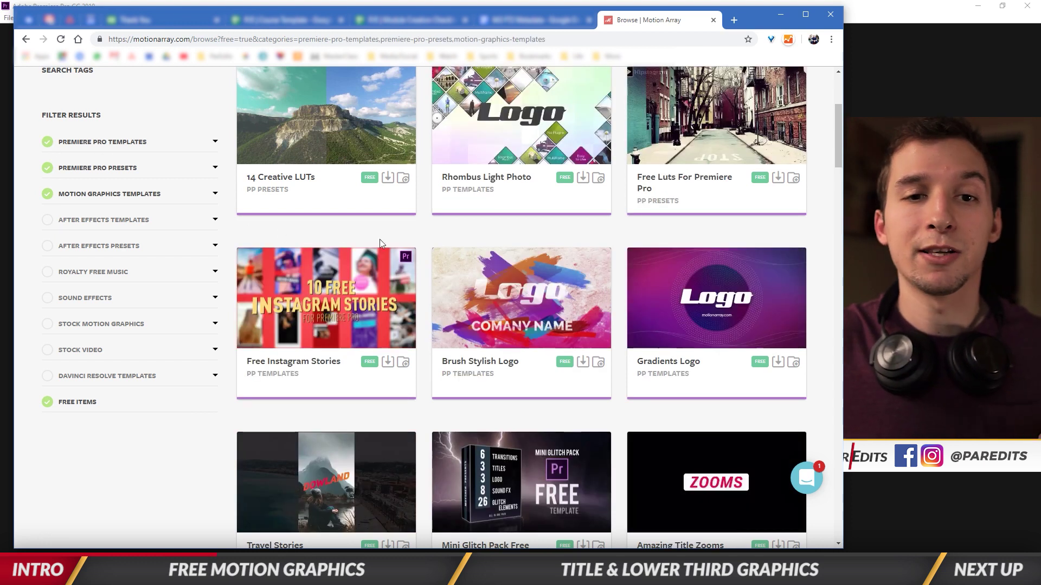
scroll(530, 286, "up", 1)
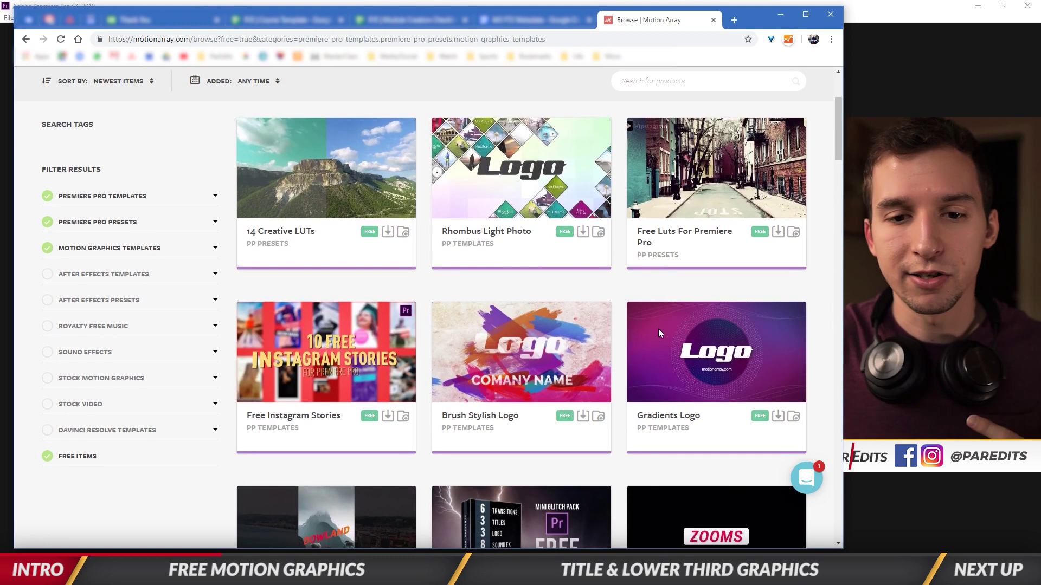
scroll(584, 404, "down", 20)
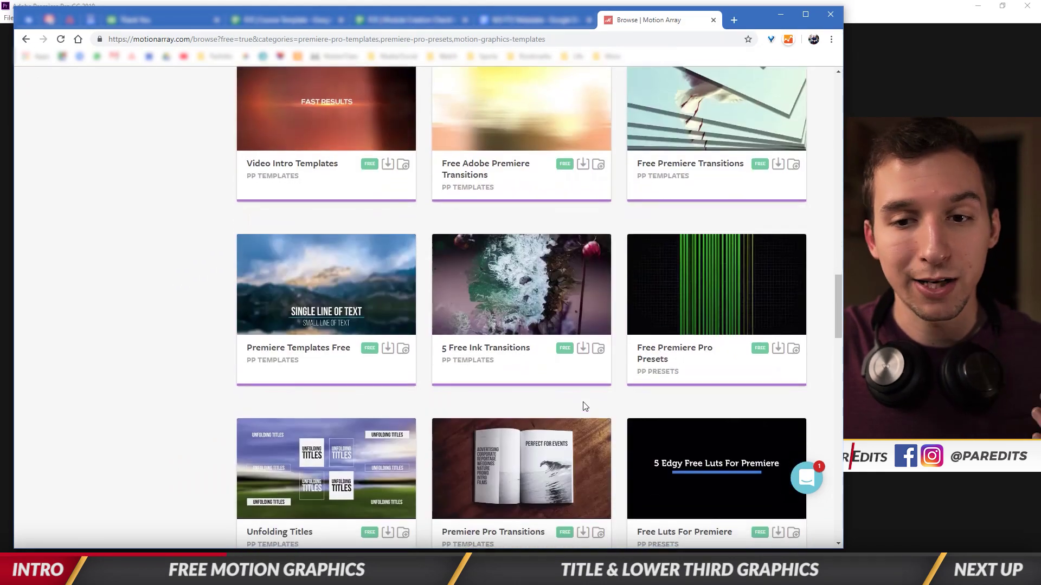
scroll(583, 403, "down", 15)
scroll(583, 404, "up", 20)
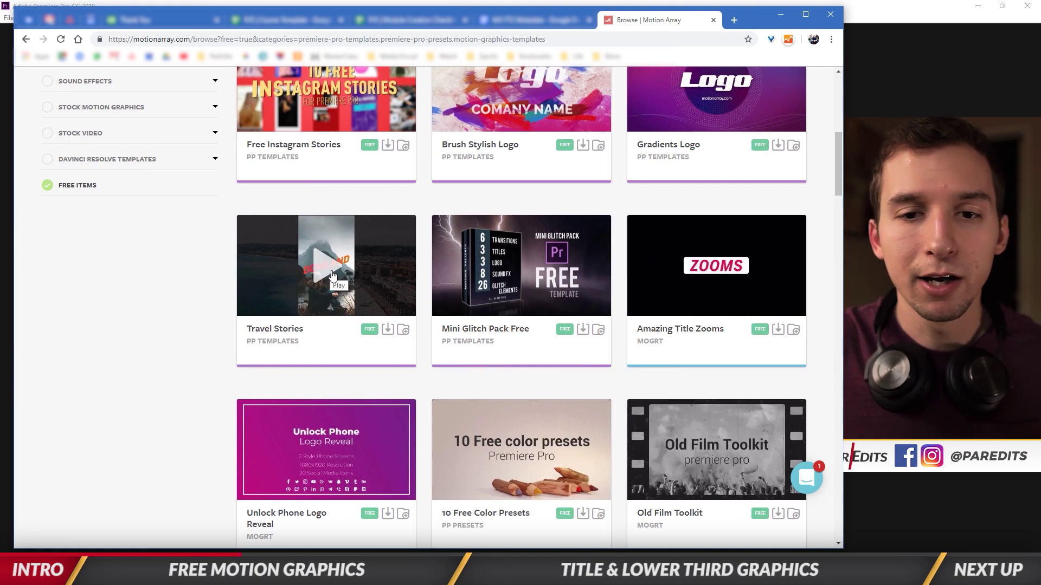
left_click(521, 271)
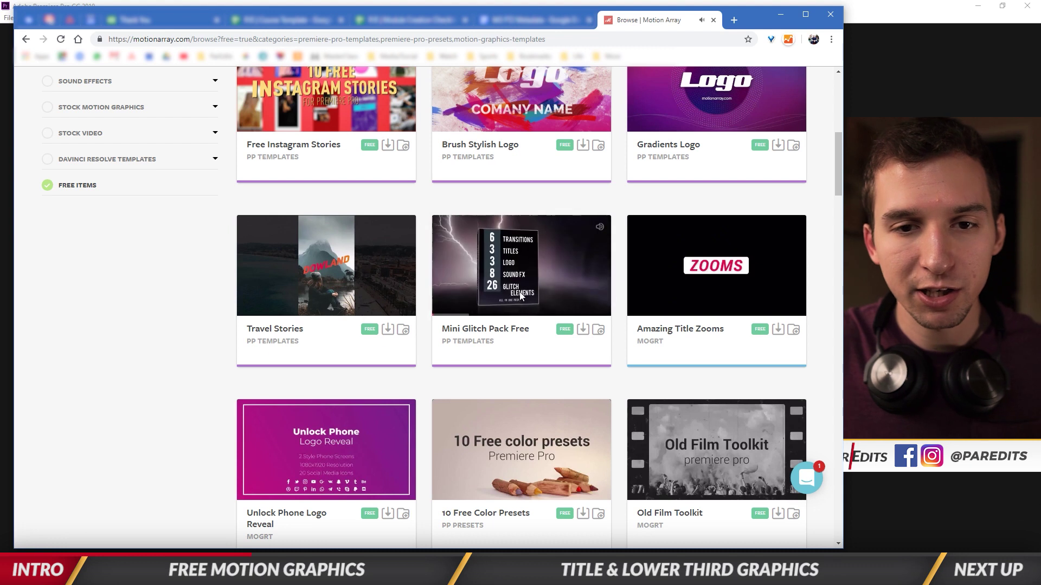
scroll(521, 274, "down", 4)
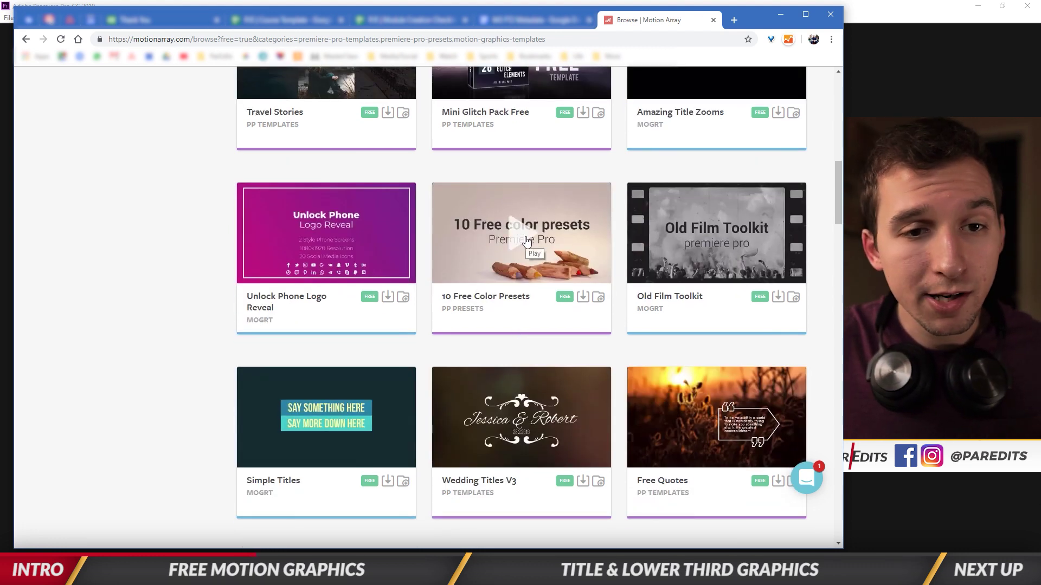
left_click(320, 237)
scroll(320, 237, "down", 1)
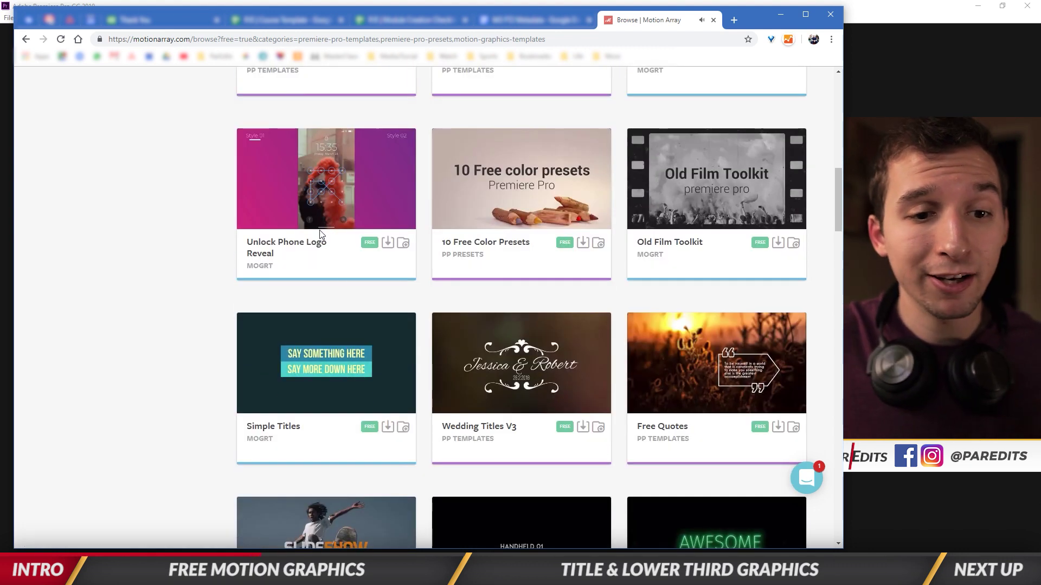
mouse_move(378, 404)
scroll(420, 387, "down", 4)
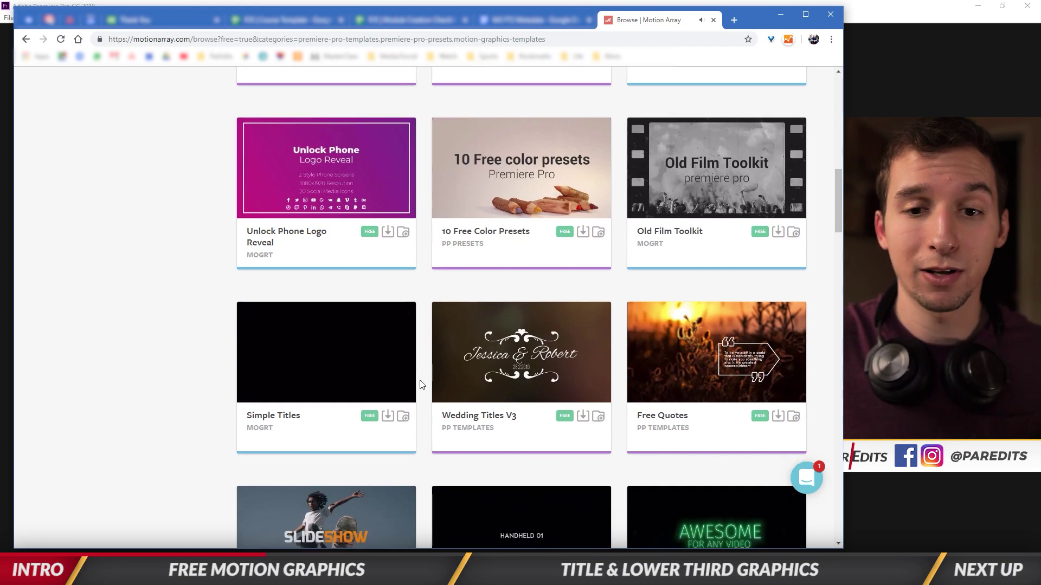
scroll(418, 378, "down", 1)
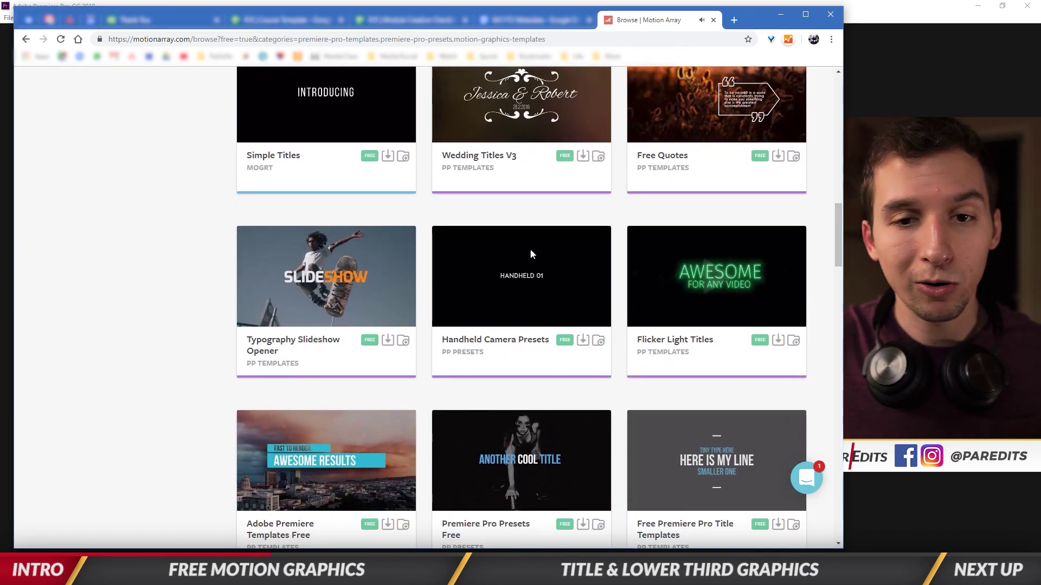
scroll(445, 470, "down", 2)
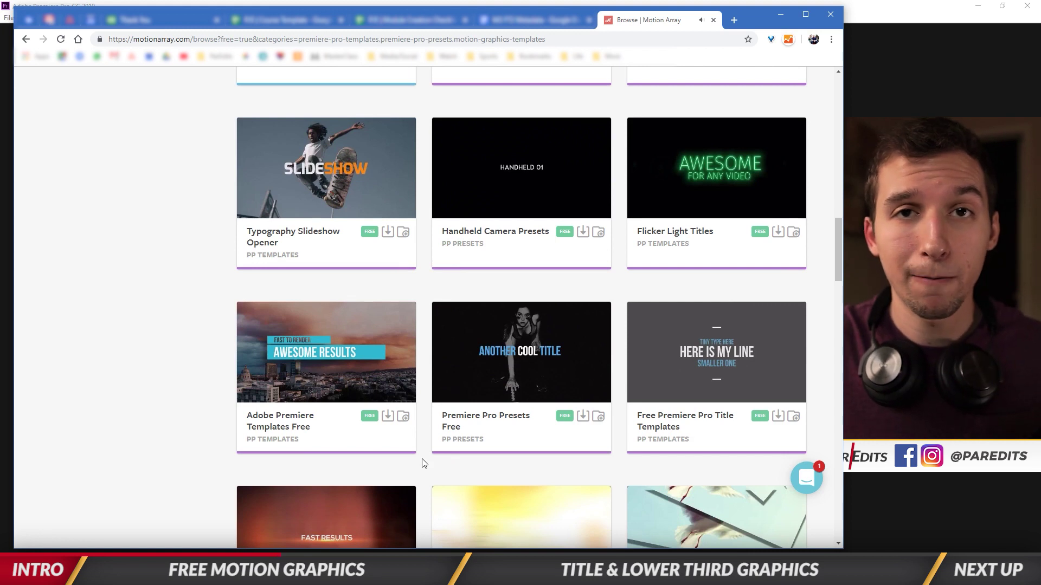
scroll(423, 463, "up", 6)
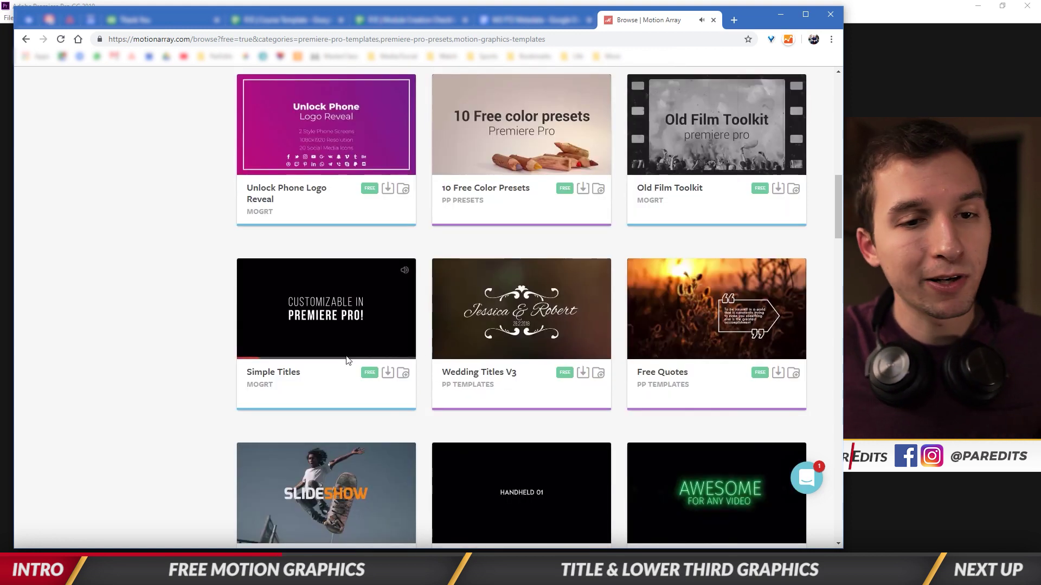
left_click(295, 374)
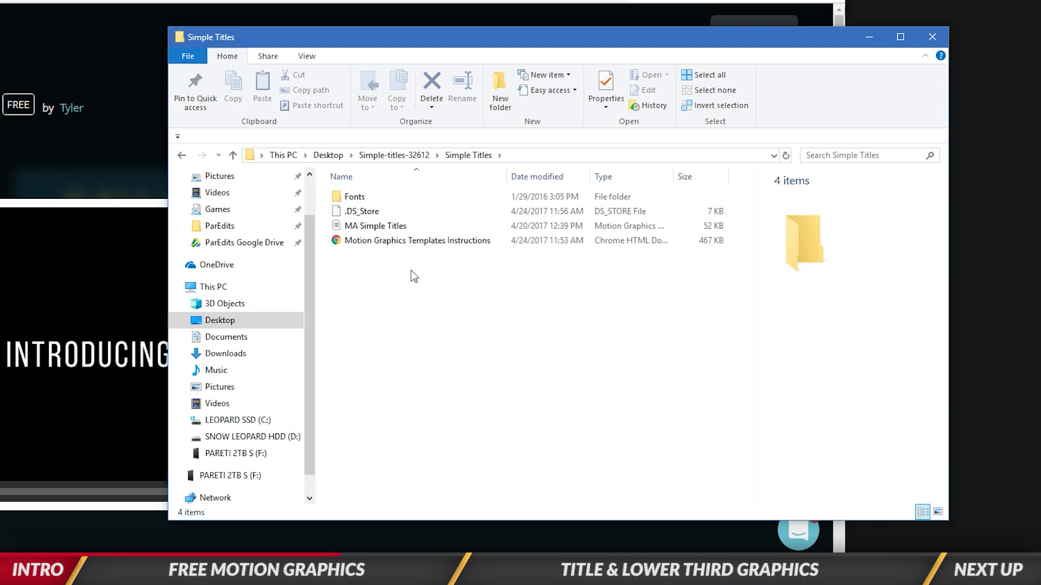
Step: Select the MA Simple Titles template in the Simple Titles folder
left_click(399, 233)
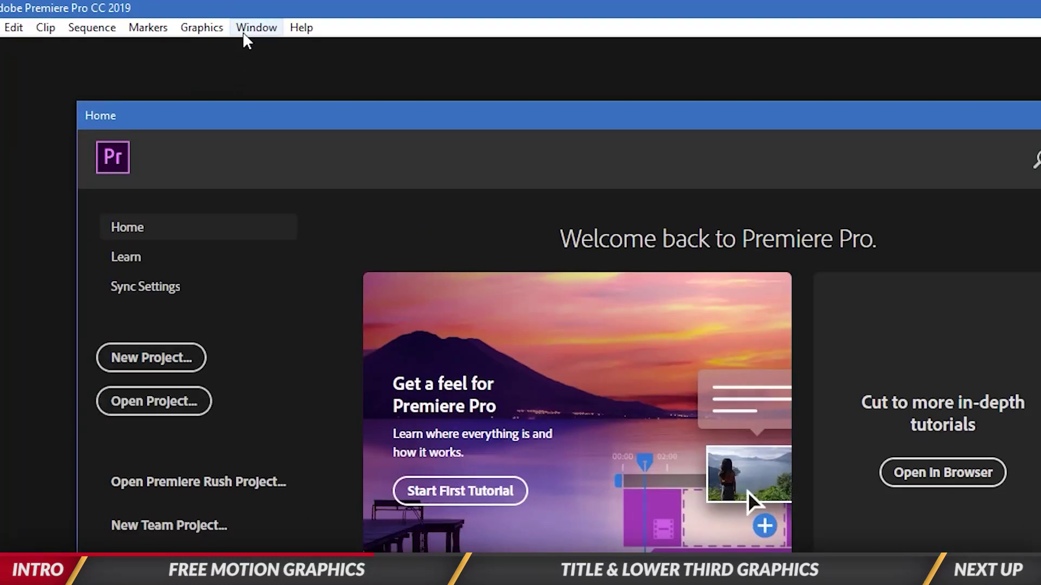
Step: Run Graphics > Install Motion Graphics Template for the MA Simple Titles template
left_click(203, 30)
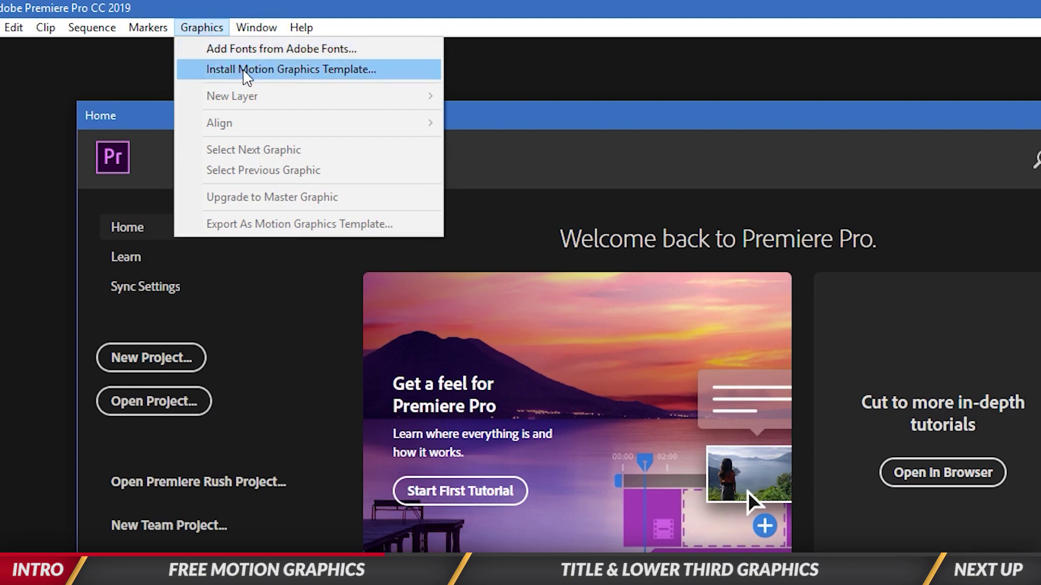
left_click(246, 73)
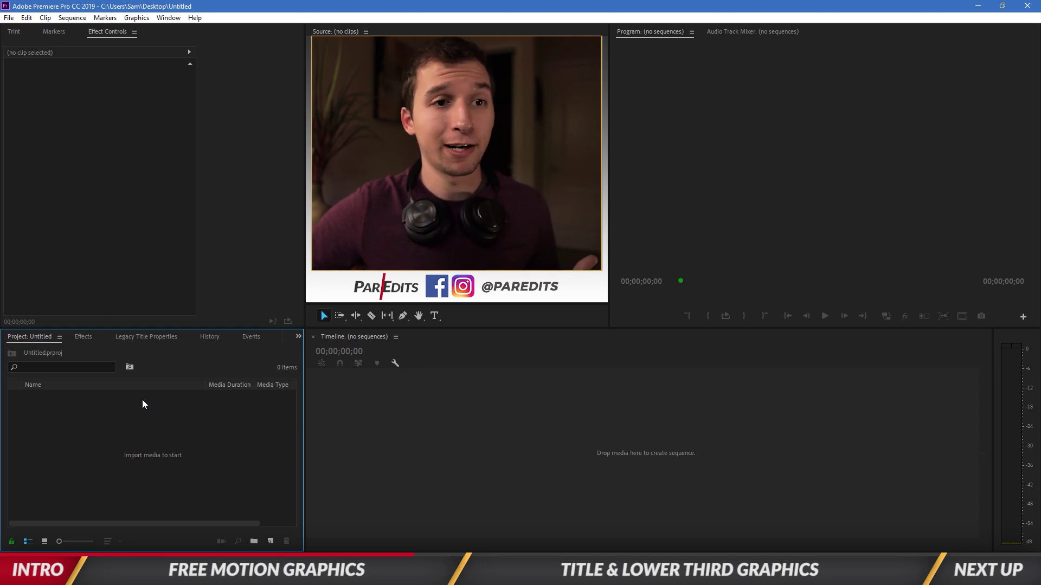
Step: Open the Essential Graphics panel from Window and search its templates for 'simple'
left_click(168, 18)
mouse_move(188, 33)
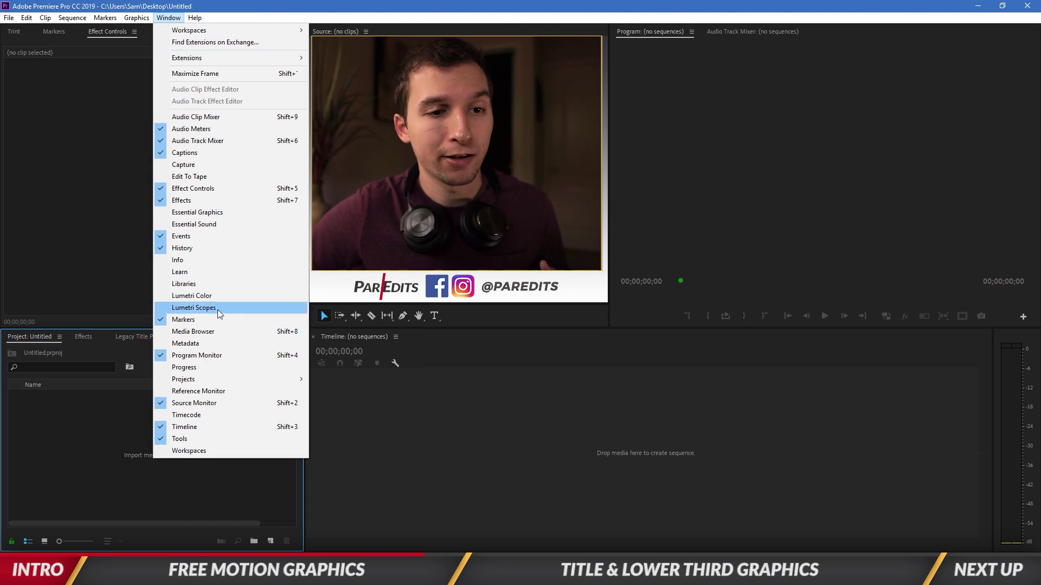
left_click(214, 214)
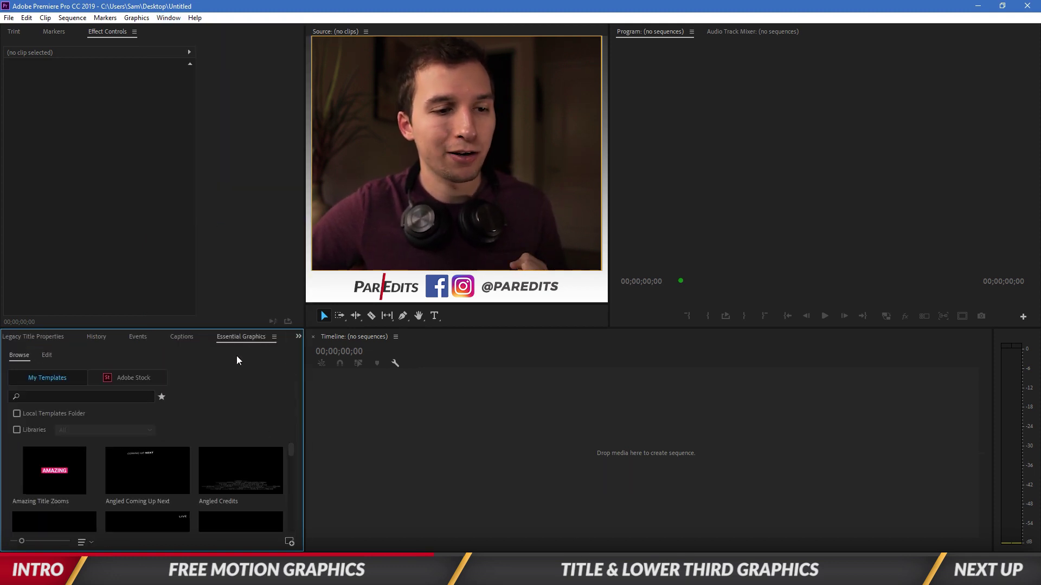
left_click(82, 393)
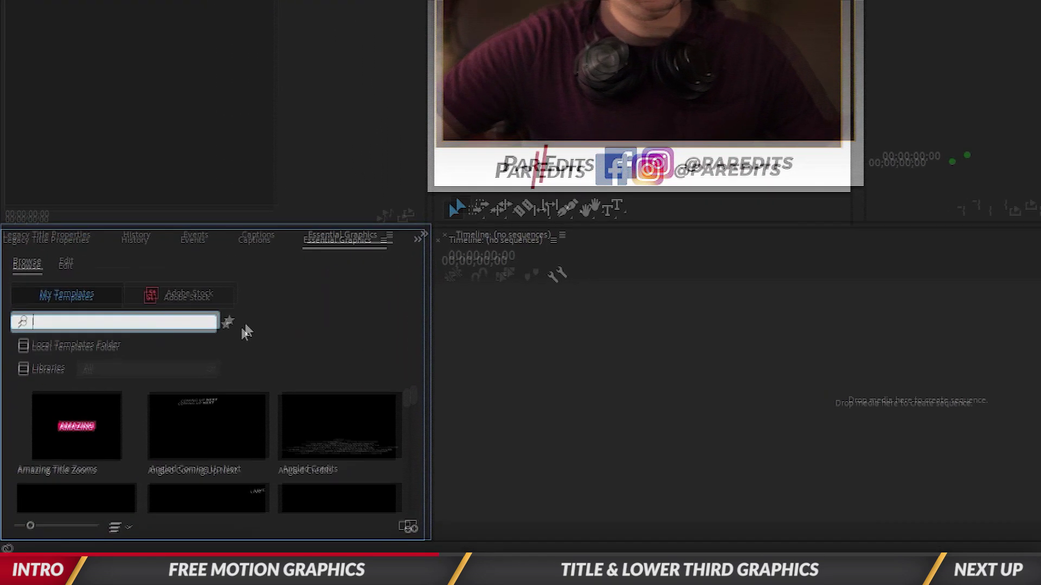
type("simple")
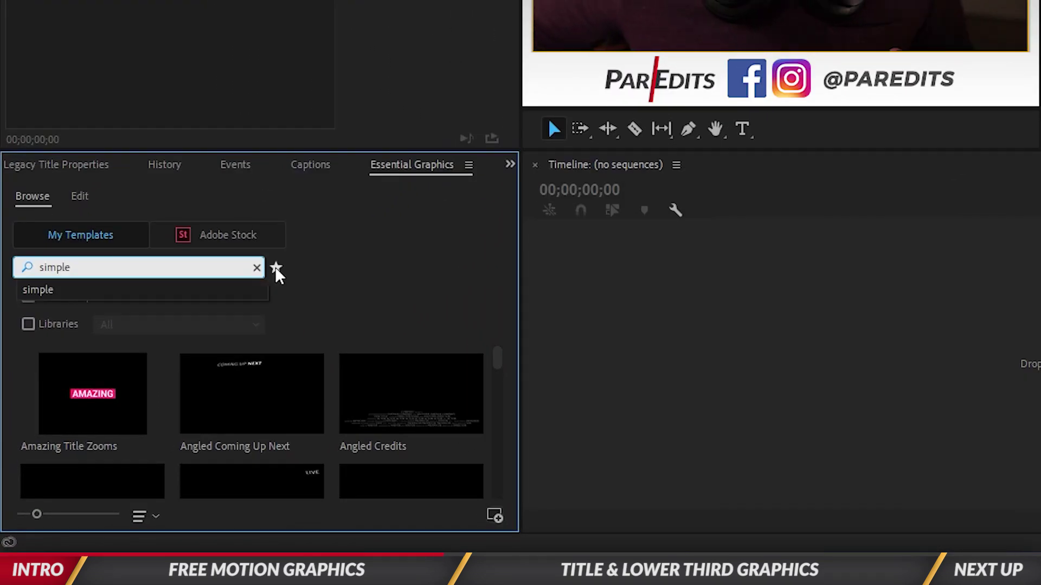
key("Return")
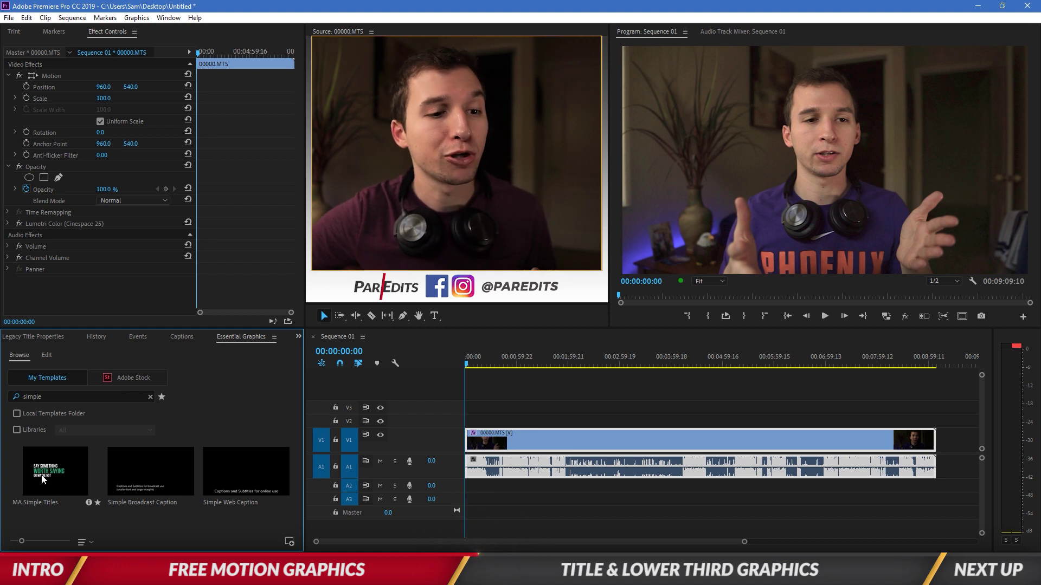
Step: Place MA Simple Titles at the start of V2, preview it, and select the clip for editing
left_click_drag(53, 475, 465, 422)
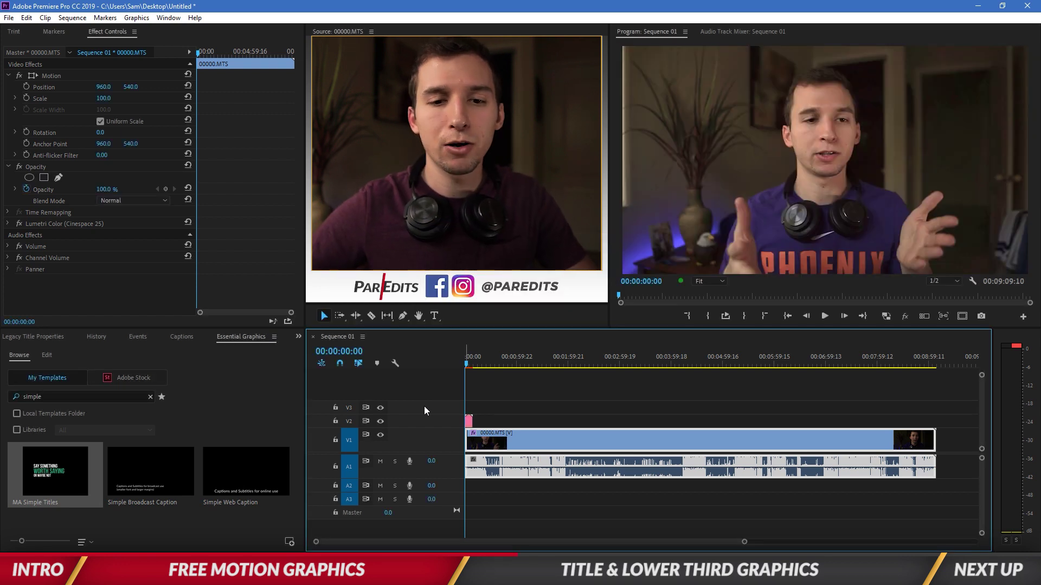
key("space")
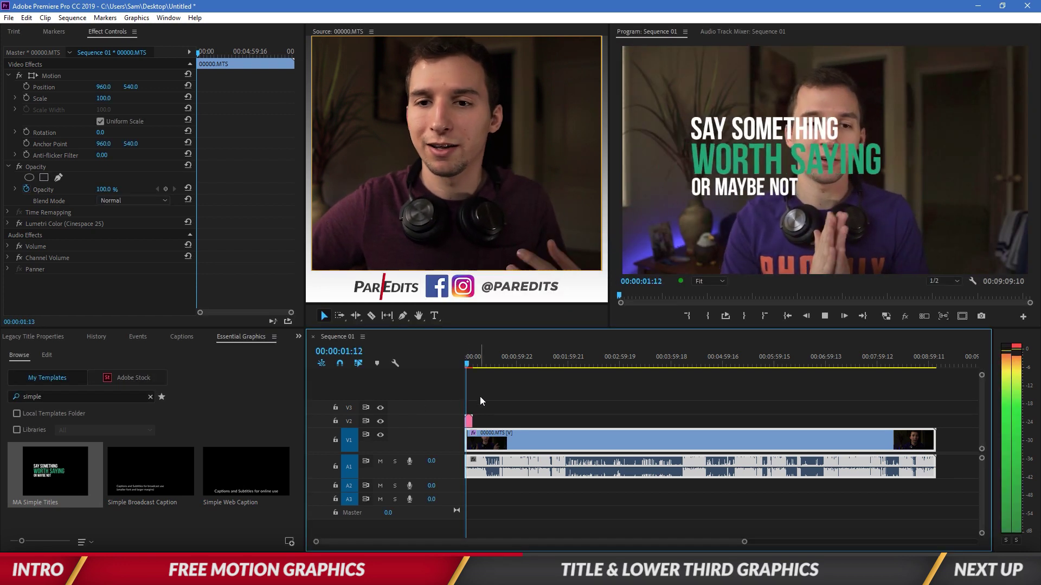
key("space")
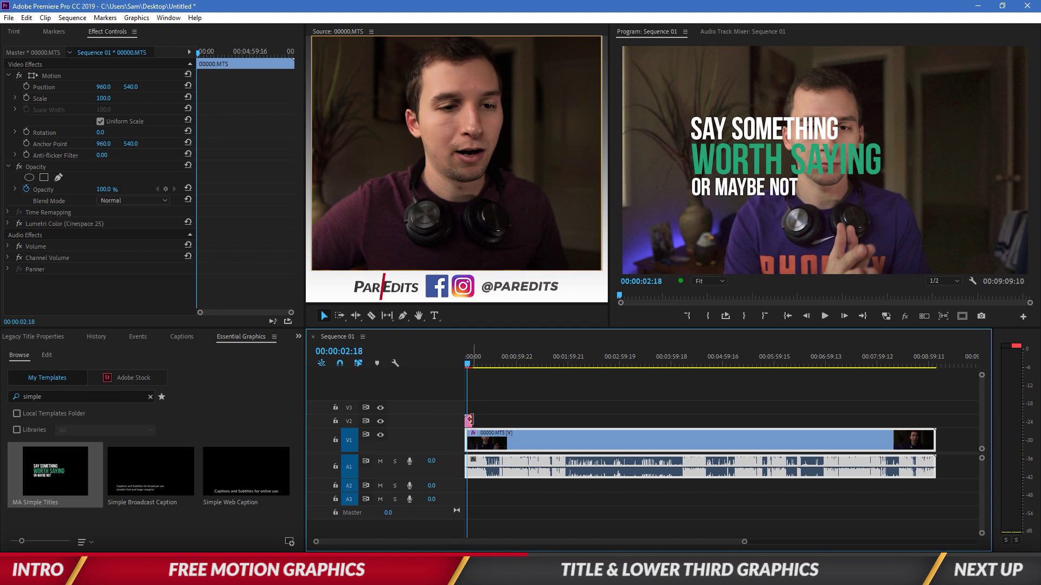
left_click(470, 420)
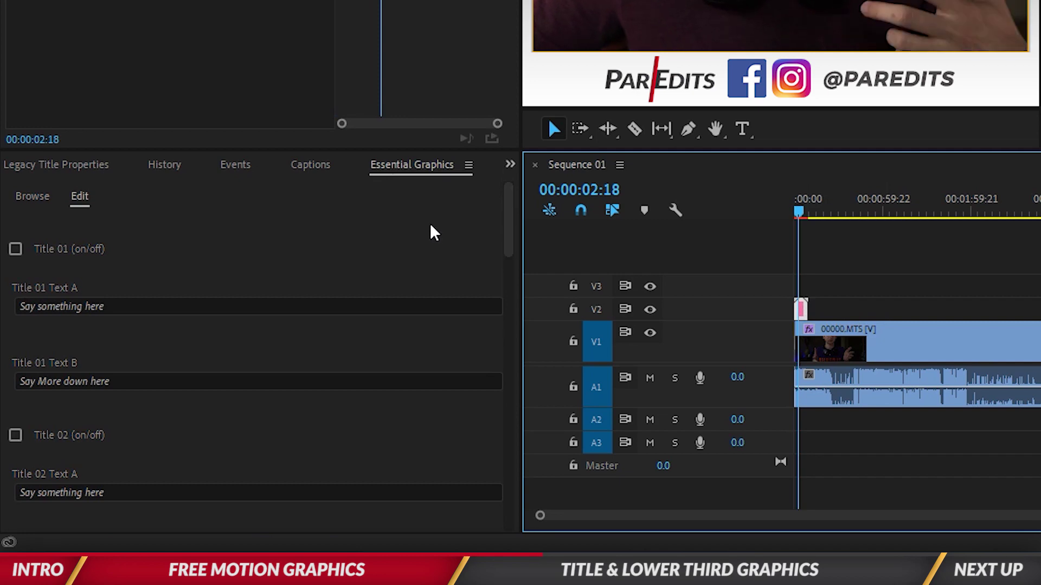
Step: Try the title layouts: switch on Title 01 and Title 03, switch off Title 04
mouse_move(505, 221)
left_mouse_down()
mouse_move(506, 234)
mouse_move(505, 223)
left_mouse_up()
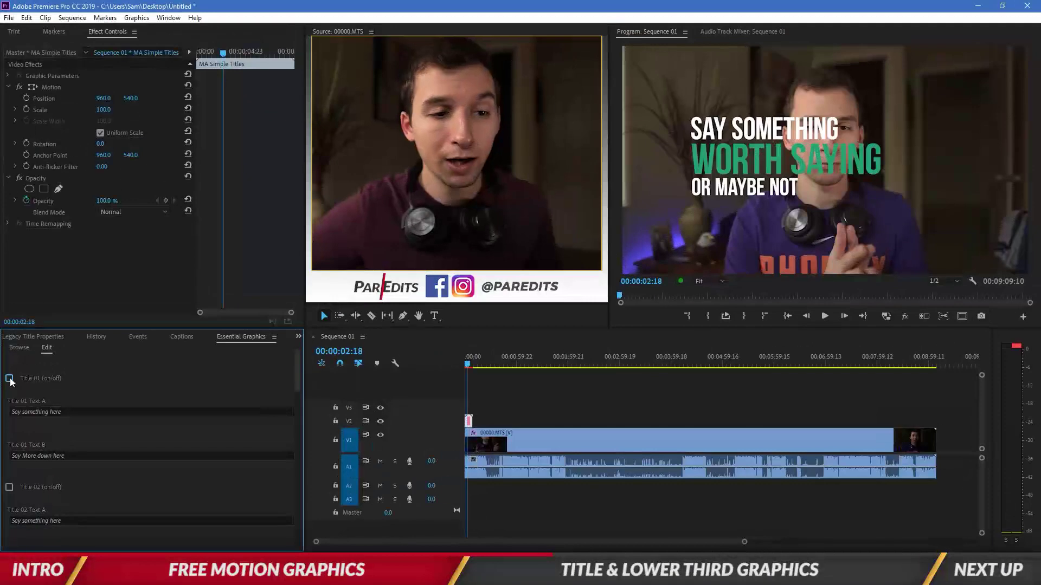
left_click(9, 379)
scroll(70, 430, "down", 5)
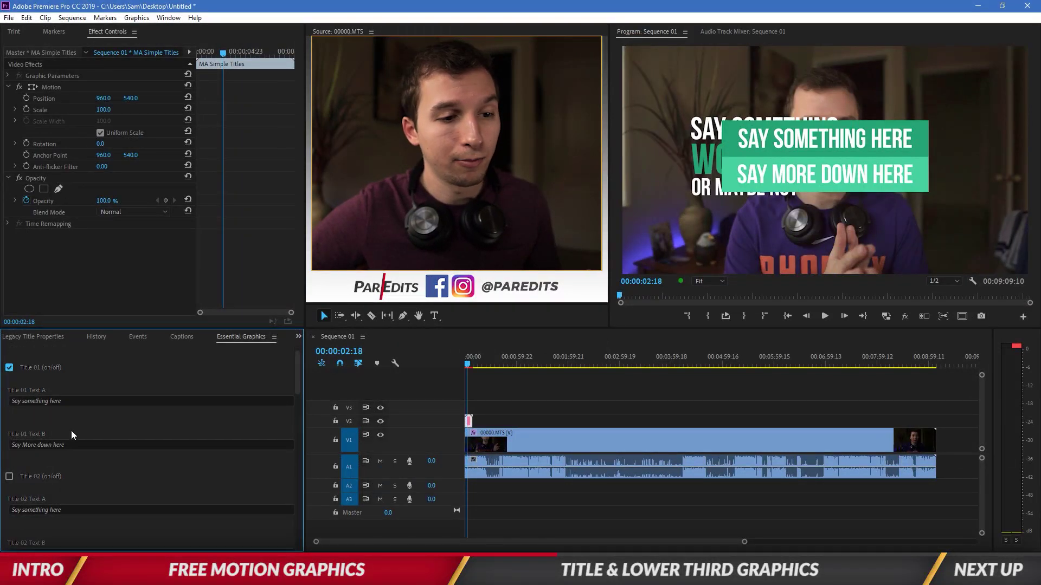
scroll(70, 431, "down", 4)
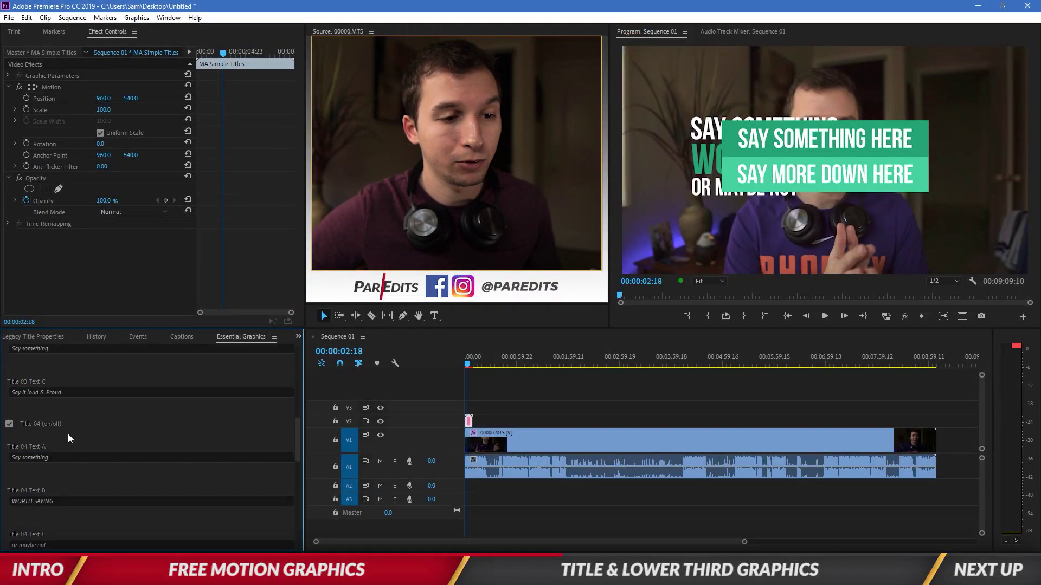
left_click(9, 424)
scroll(15, 425, "up", 3)
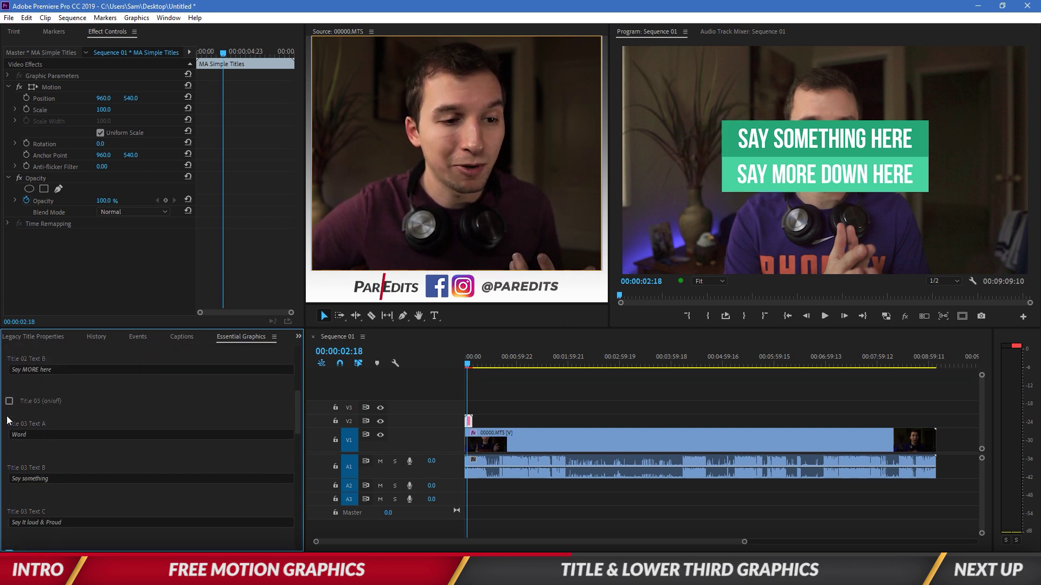
left_click(9, 402)
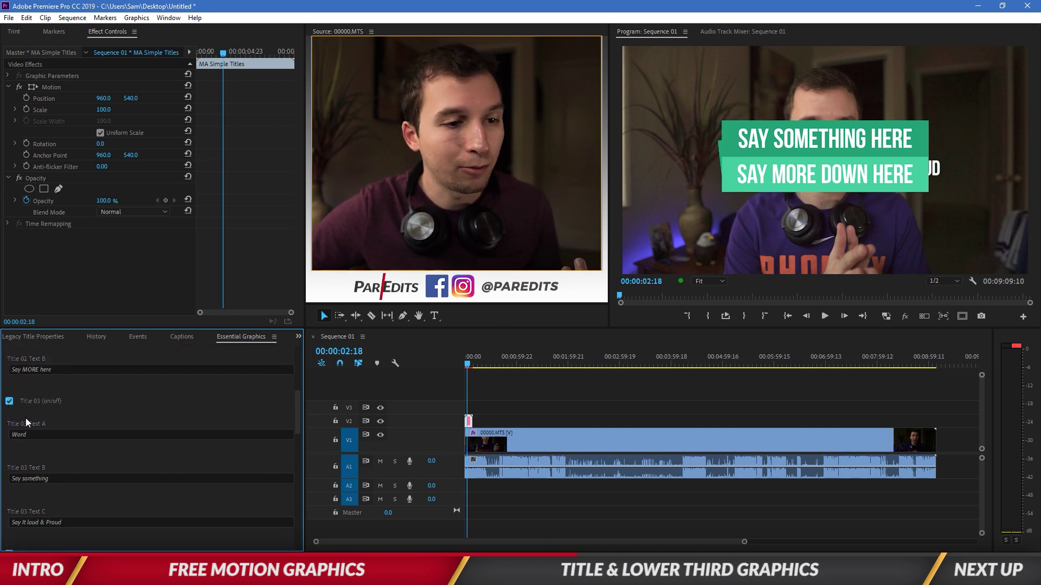
Step: Switch on the Title 05 one-liner, turn off the overlapping two-line title, and select its Text A
scroll(25, 418, "down", 6)
left_click(9, 371)
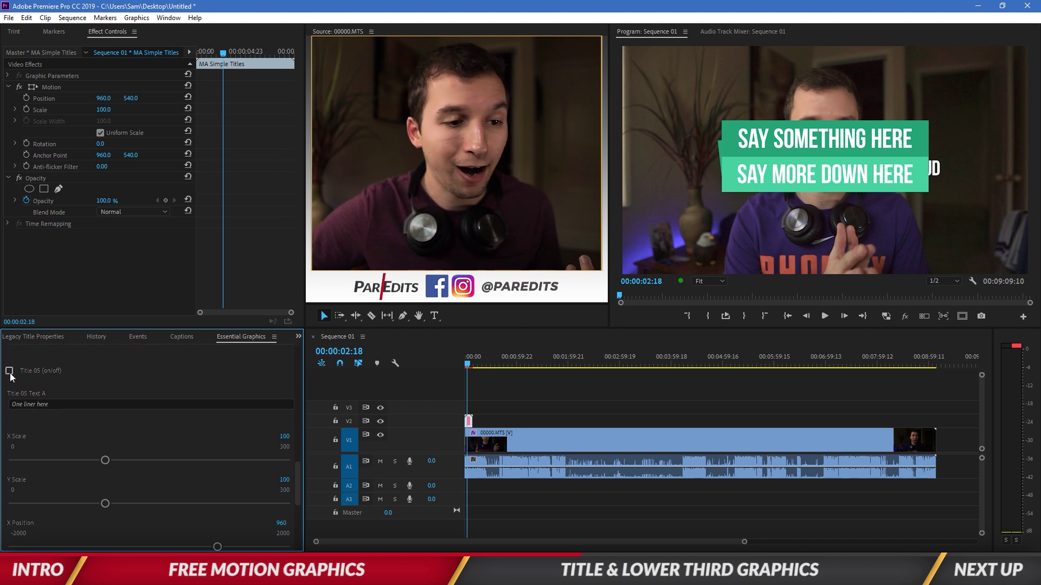
scroll(34, 426, "up", 2)
scroll(31, 435, "up", 6)
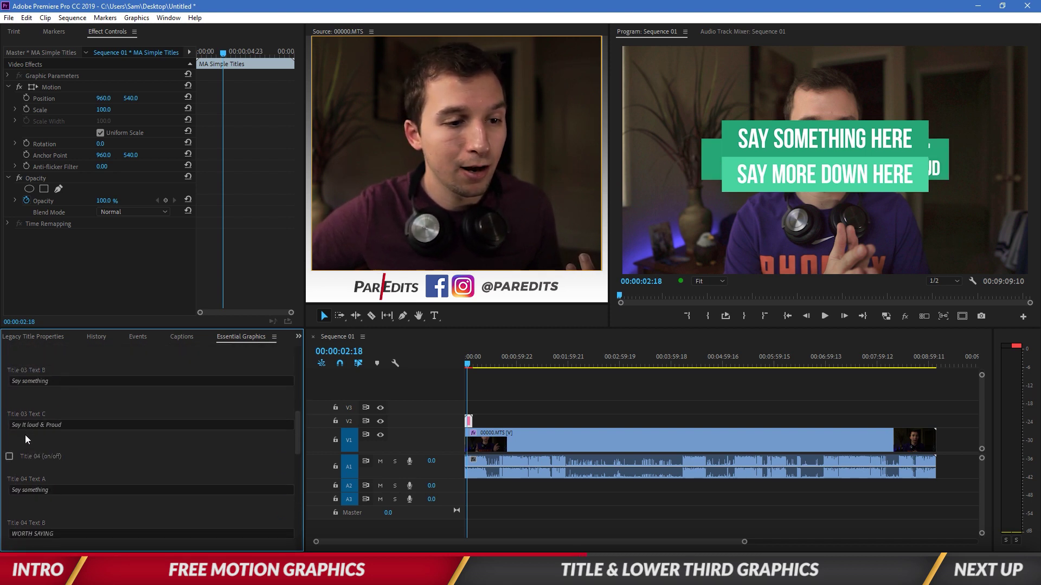
left_click(9, 445)
scroll(30, 452, "down", 6)
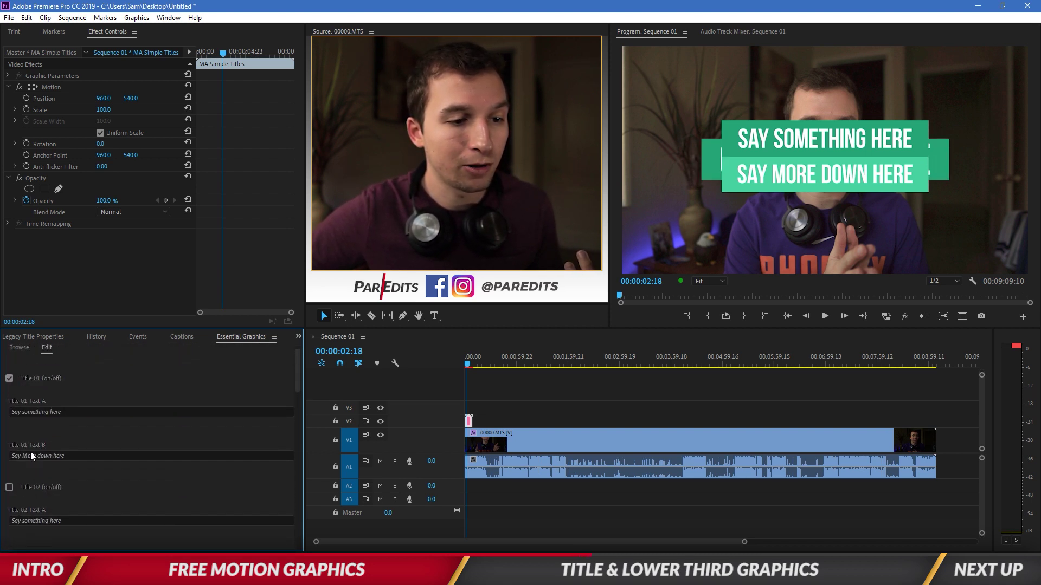
left_click(10, 455)
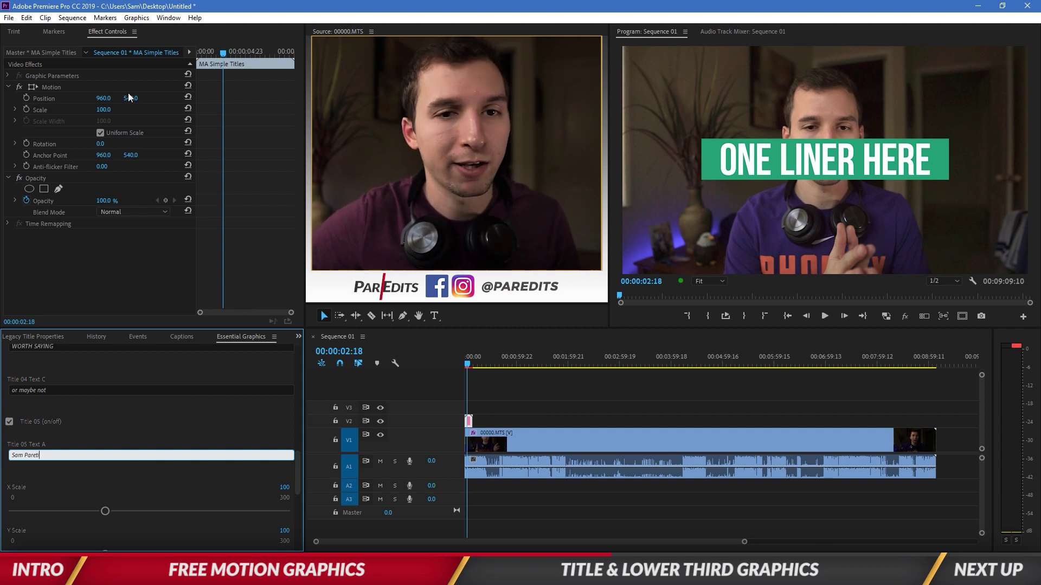
Step: Commit the typed name and move the lower third down by dragging its Position values
key("Return")
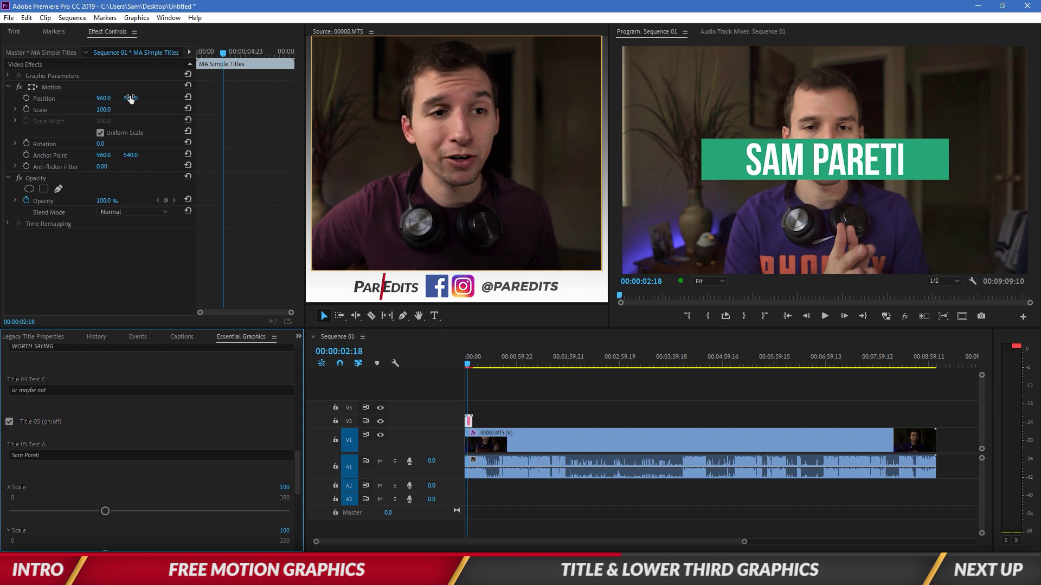
left_click(130, 99)
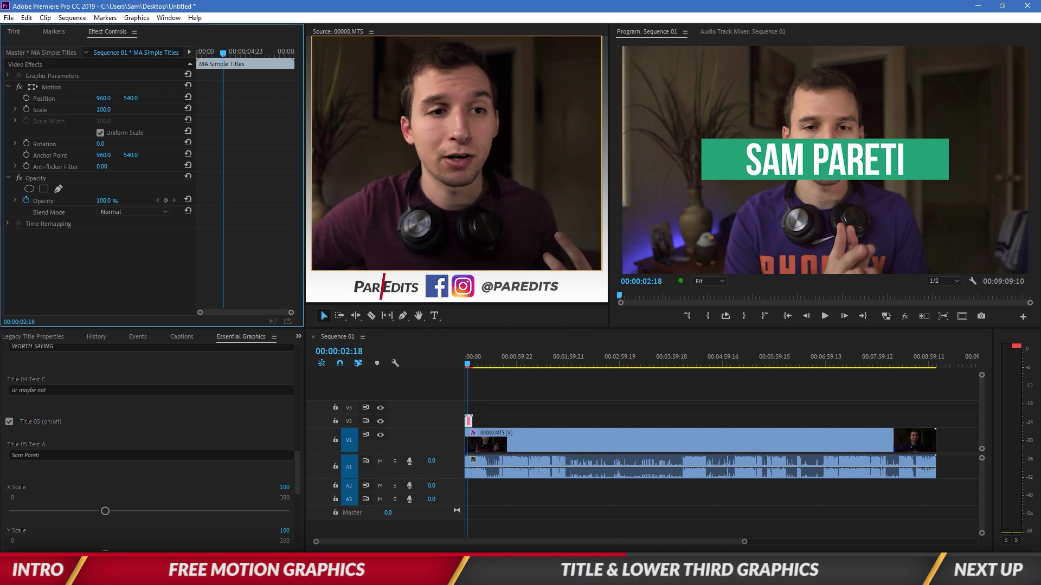
left_click_drag(130, 99, 20, 98)
Step: Replay the sequence from the start to preview the name lower third
left_click(786, 315)
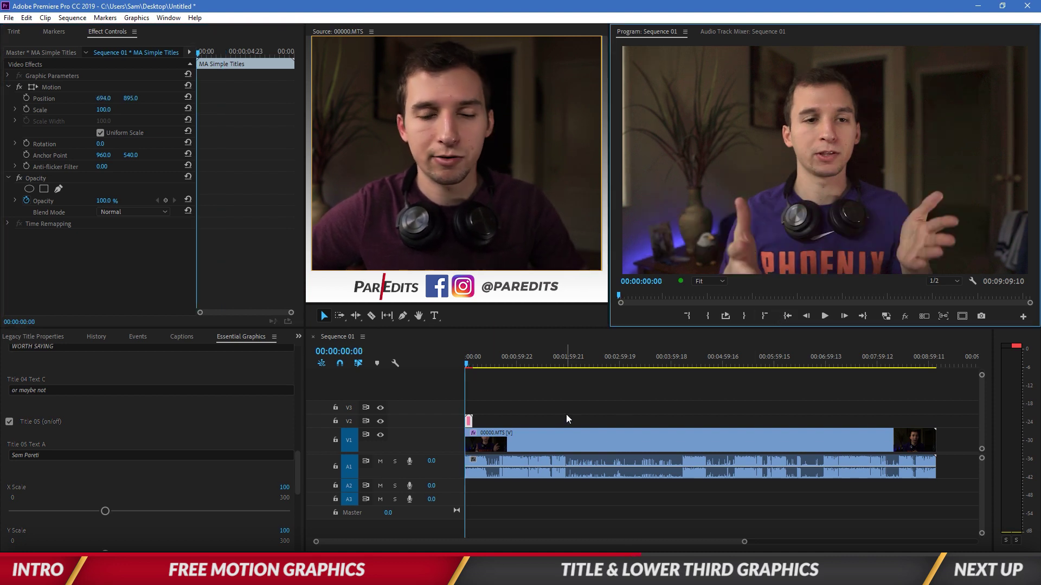
key("space")
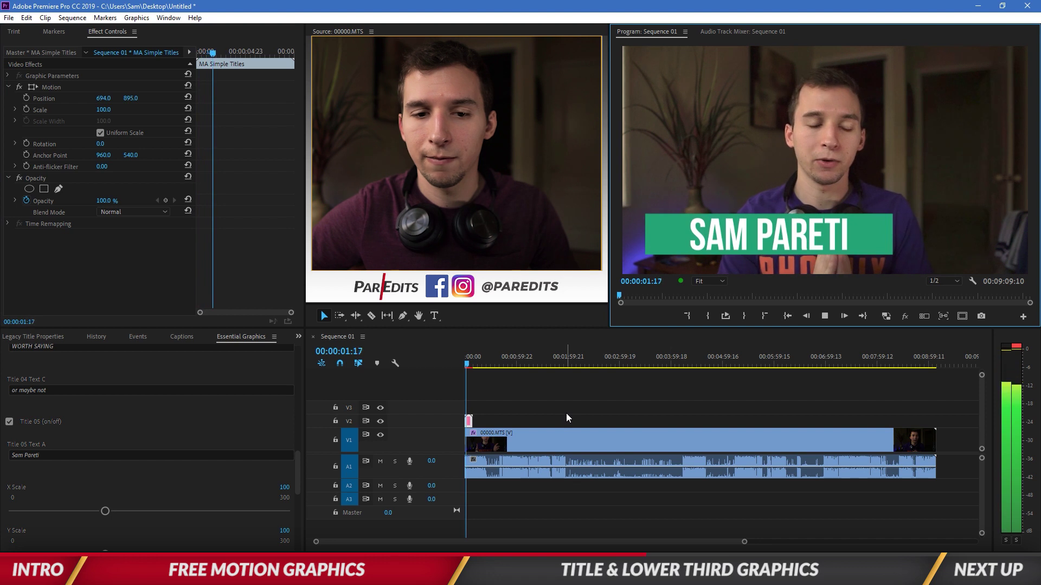
key("space")
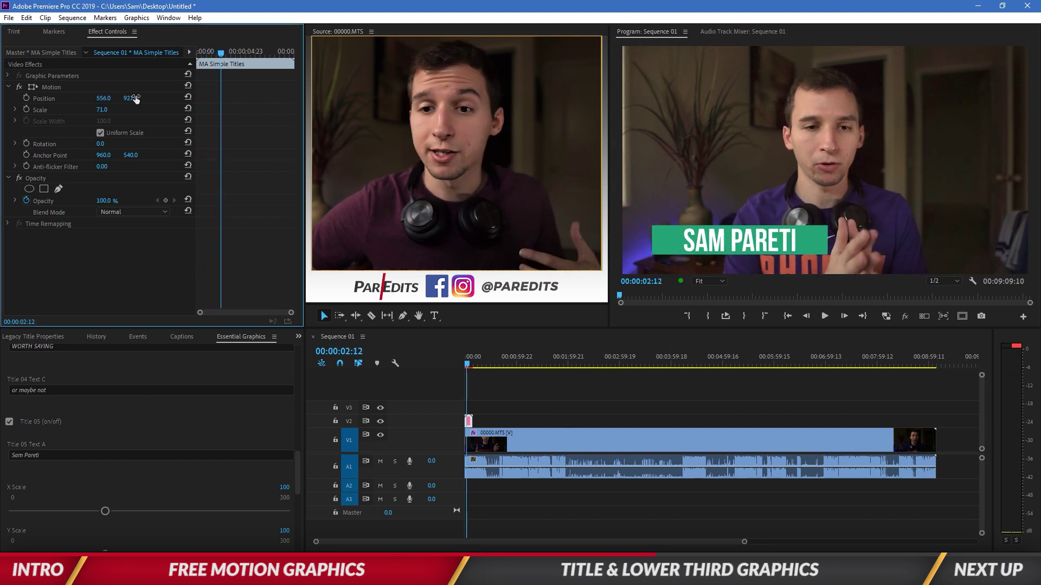
left_click(787, 316)
left_click(827, 317)
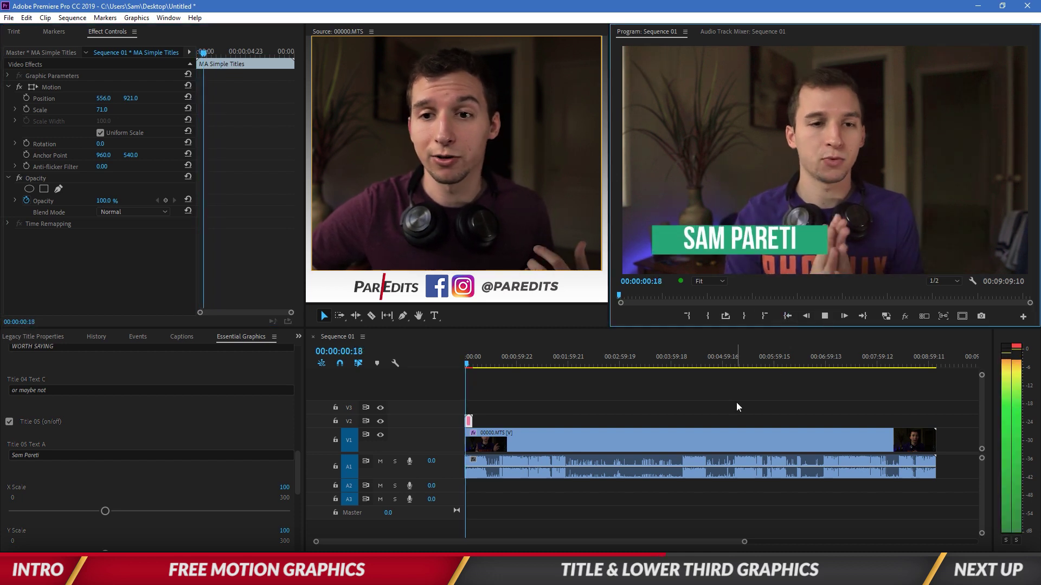
left_click(787, 316)
scroll(27, 453, "up", 3)
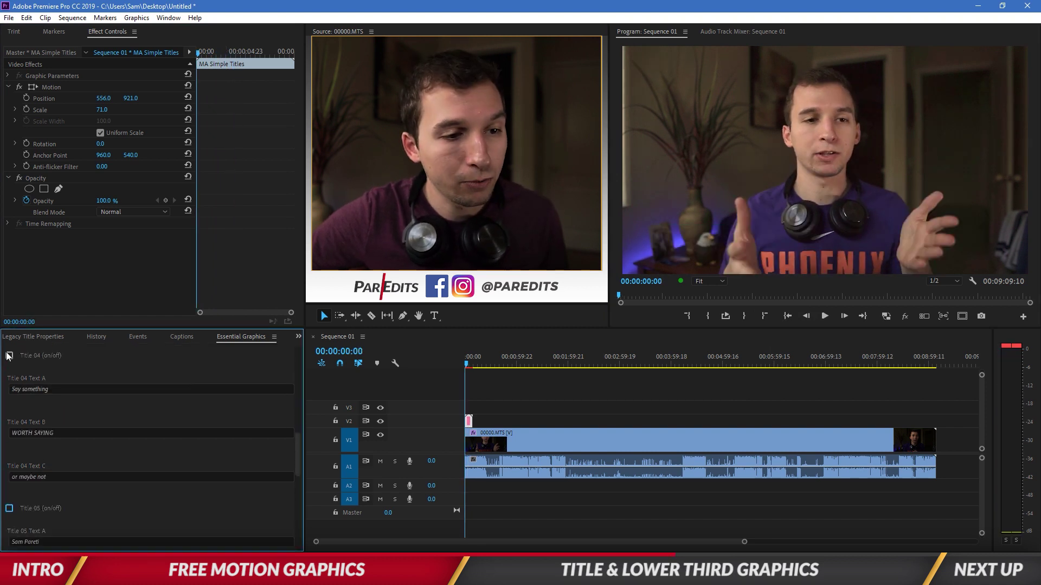
Step: Enter the presenter's last name and first name into Title 04's text lines
left_click(45, 389)
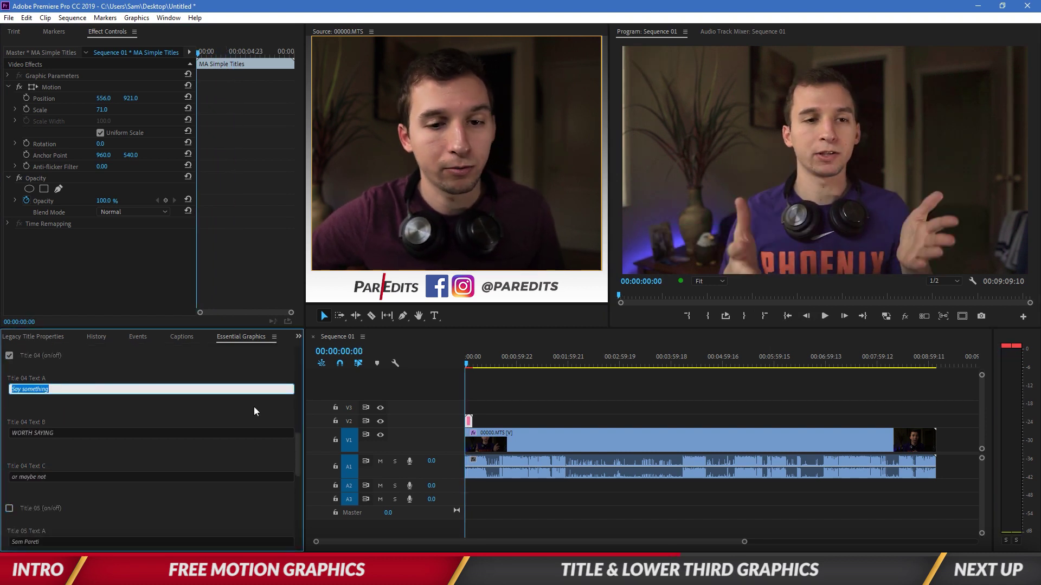
left_click(824, 316)
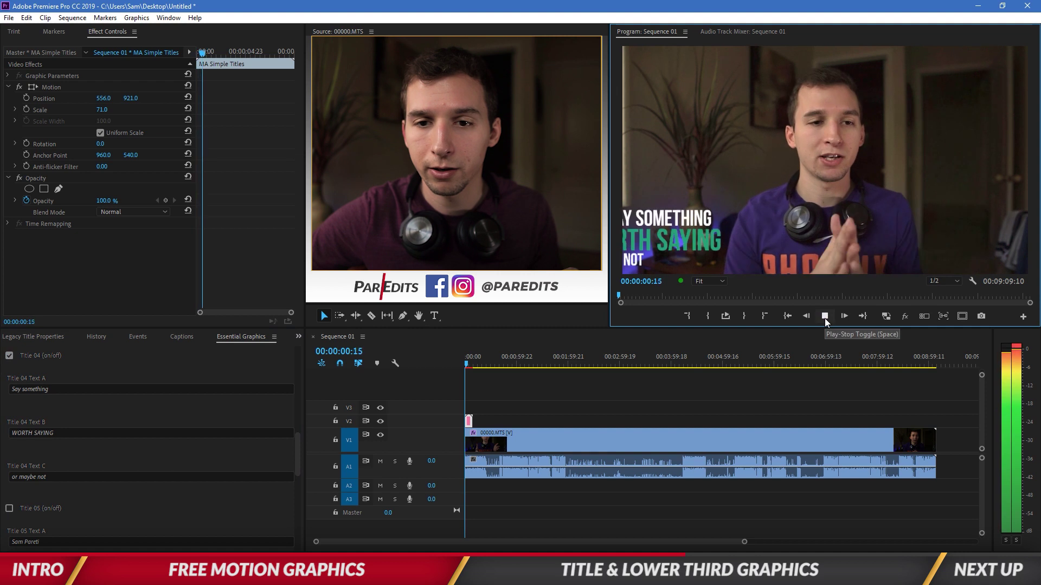
left_click(824, 316)
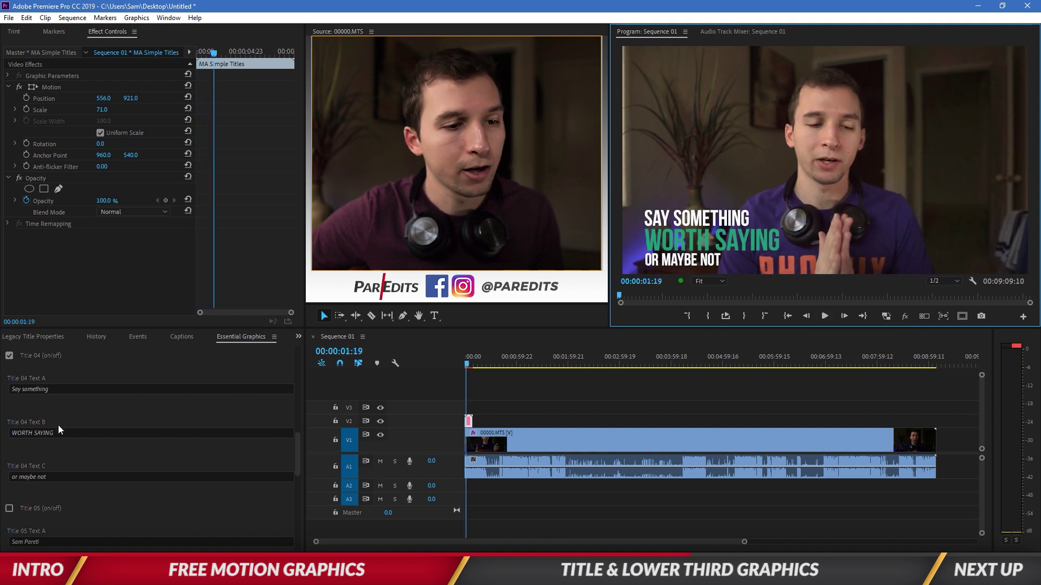
left_click(55, 475)
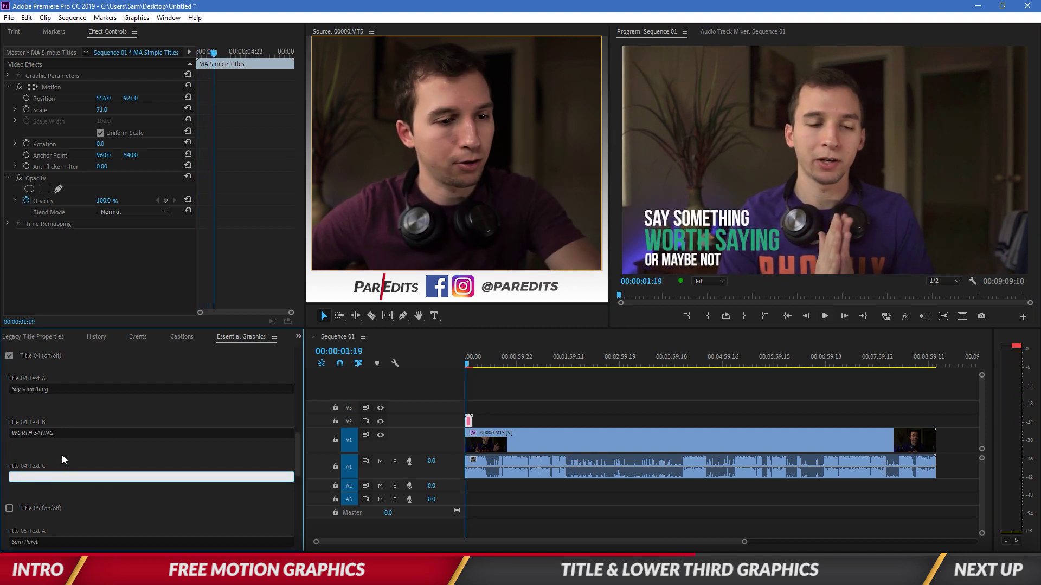
left_click(59, 433)
type("Pareti")
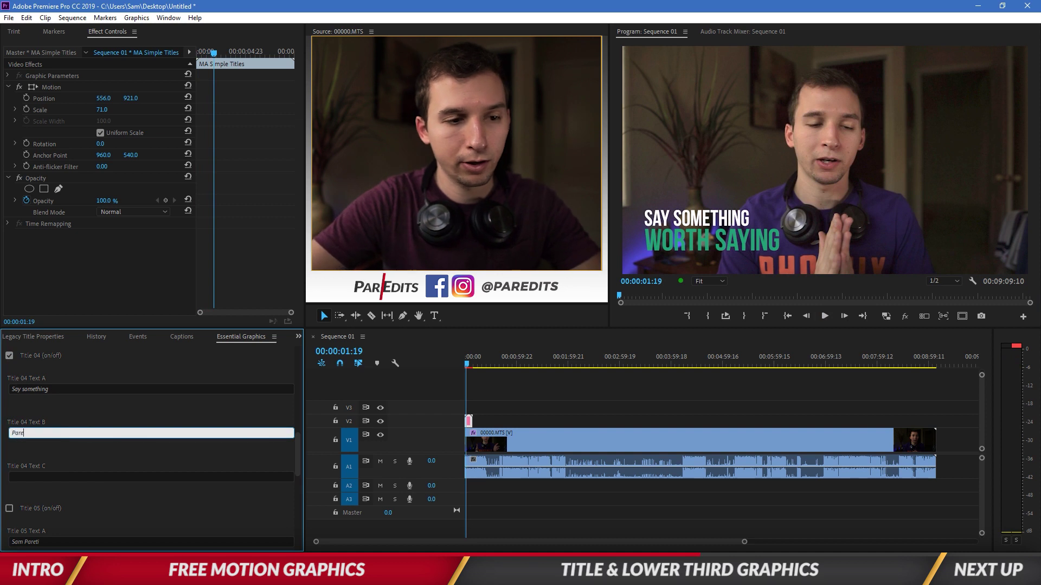
left_click(83, 390)
type("Sam")
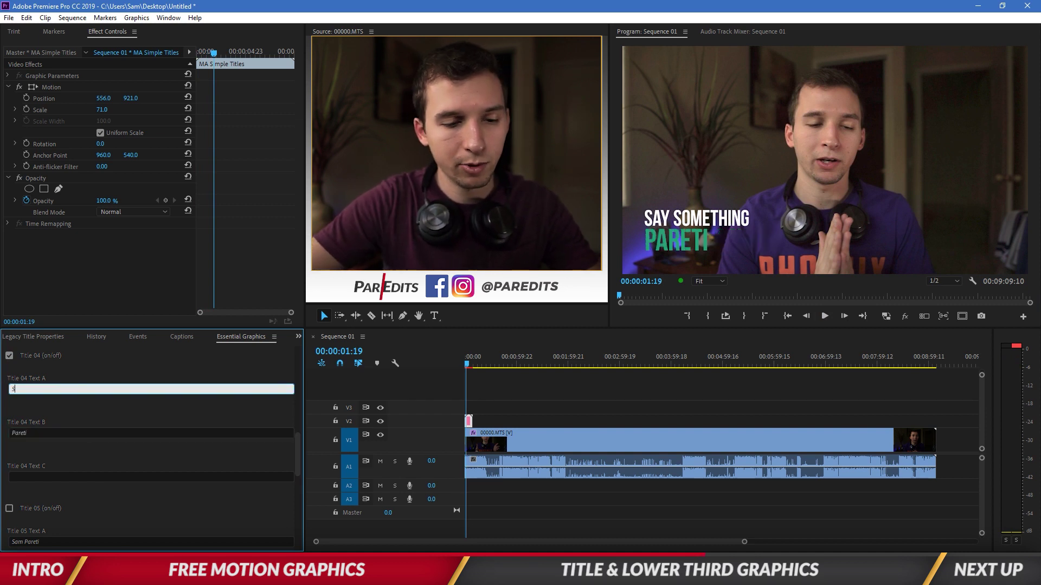
Step: Play the sequence from the start to check the two-line name title
left_click(824, 316)
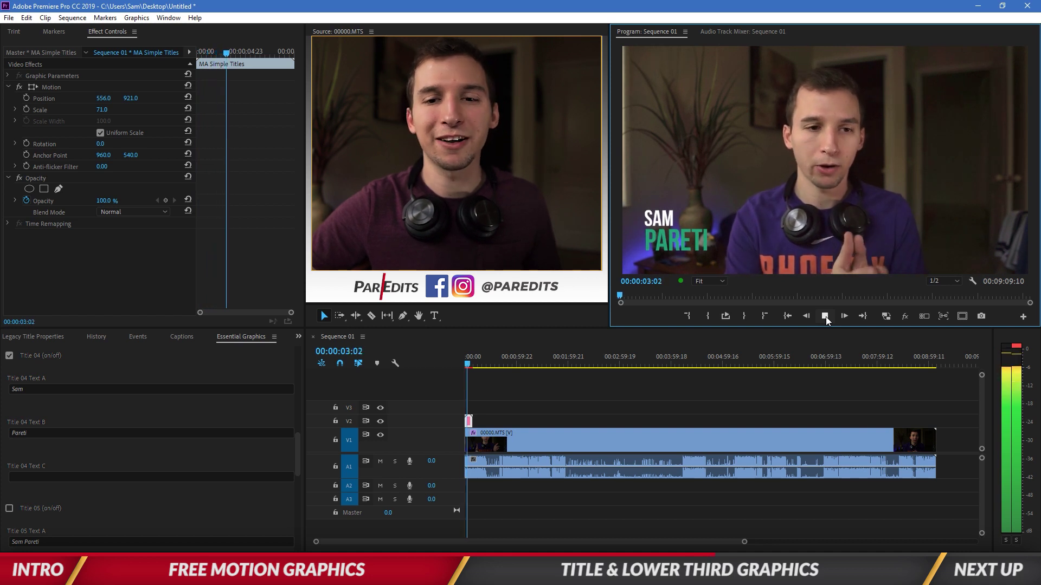
left_click(825, 317)
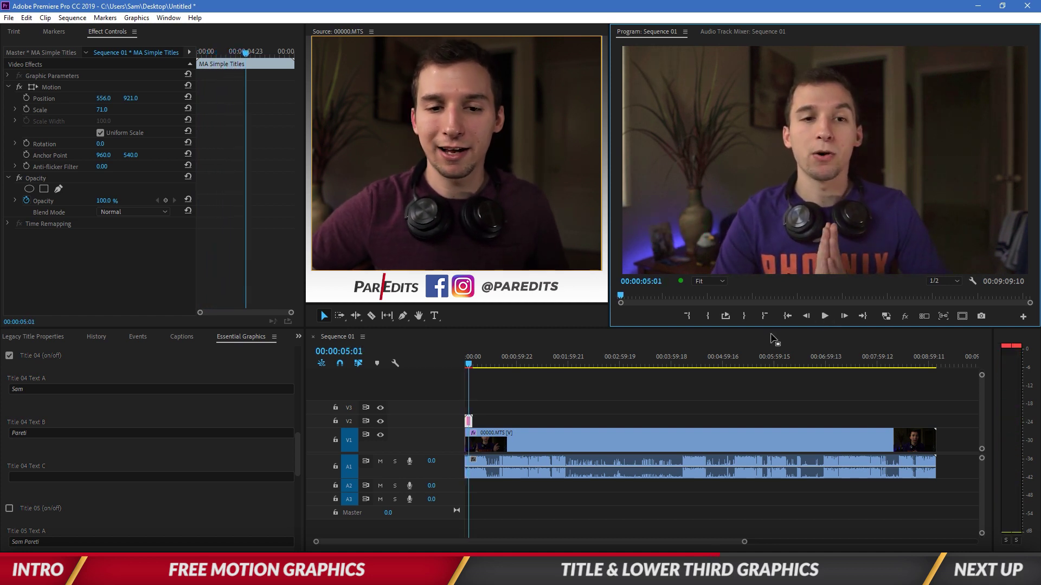
left_click_drag(470, 365, 465, 365)
left_click(821, 315)
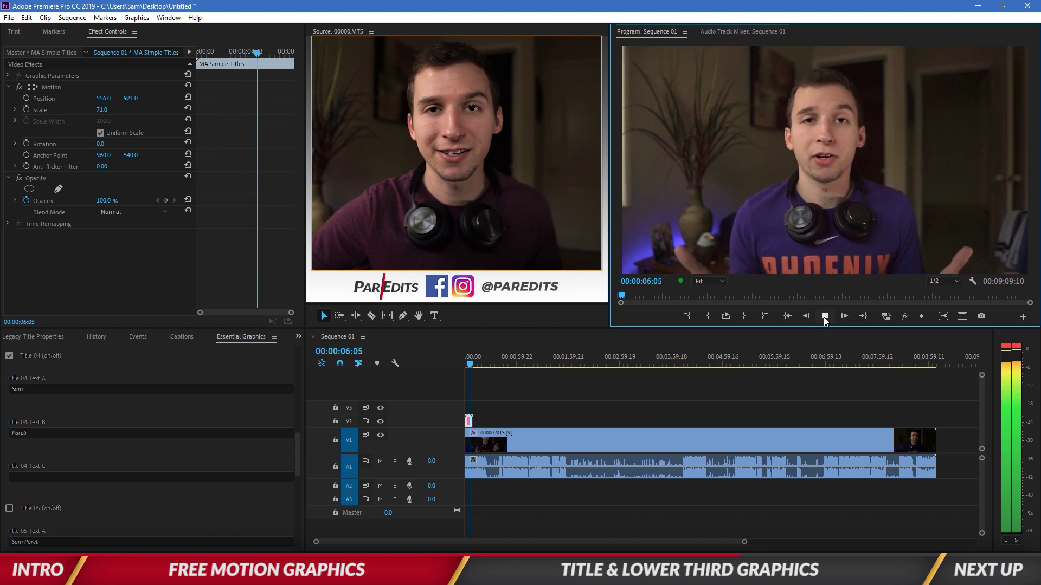
left_click(467, 359)
Step: From the Browse tab, place a second MA Simple Titles clip on V2 after the first
scroll(76, 449, "up", 3)
scroll(75, 449, "up", 1)
scroll(154, 417, "up", 5)
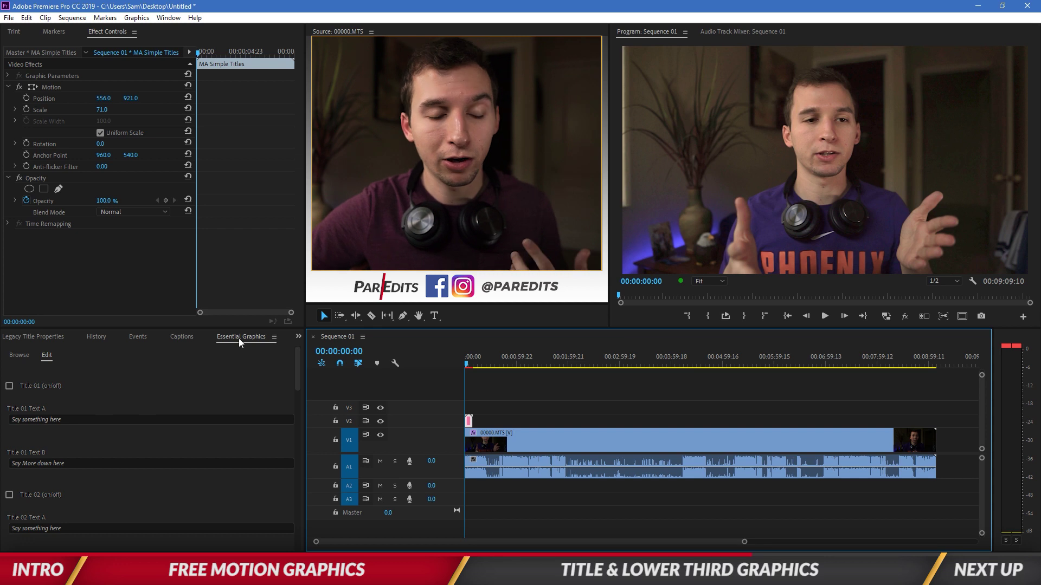
left_click(20, 356)
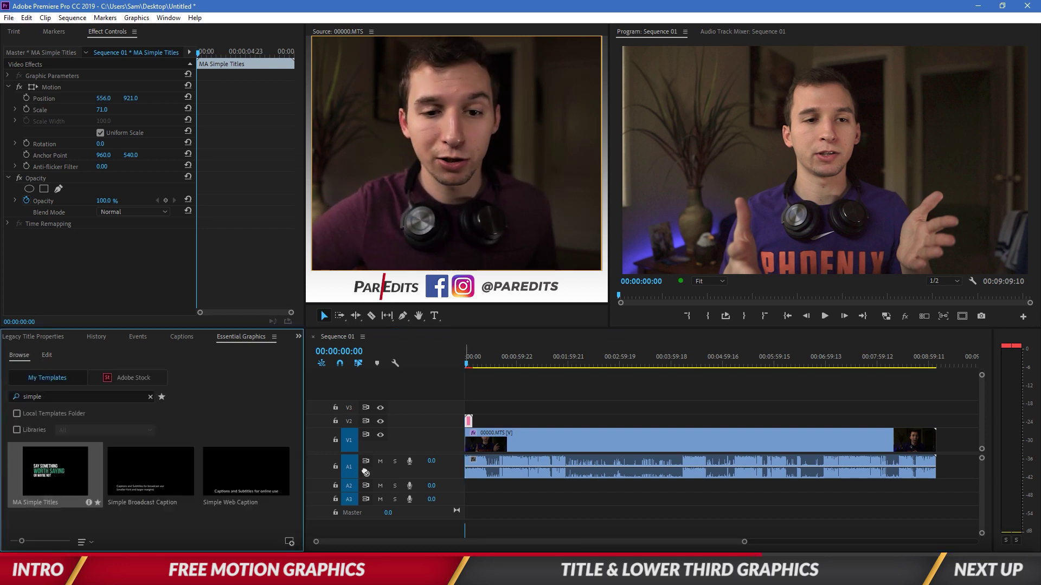
left_click_drag(365, 472, 488, 415)
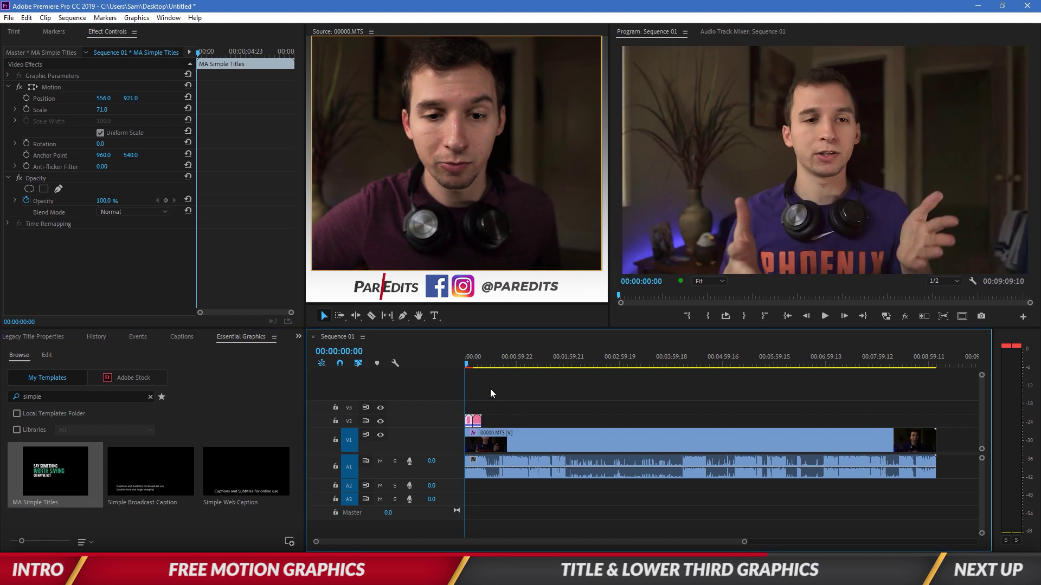
left_click(474, 359)
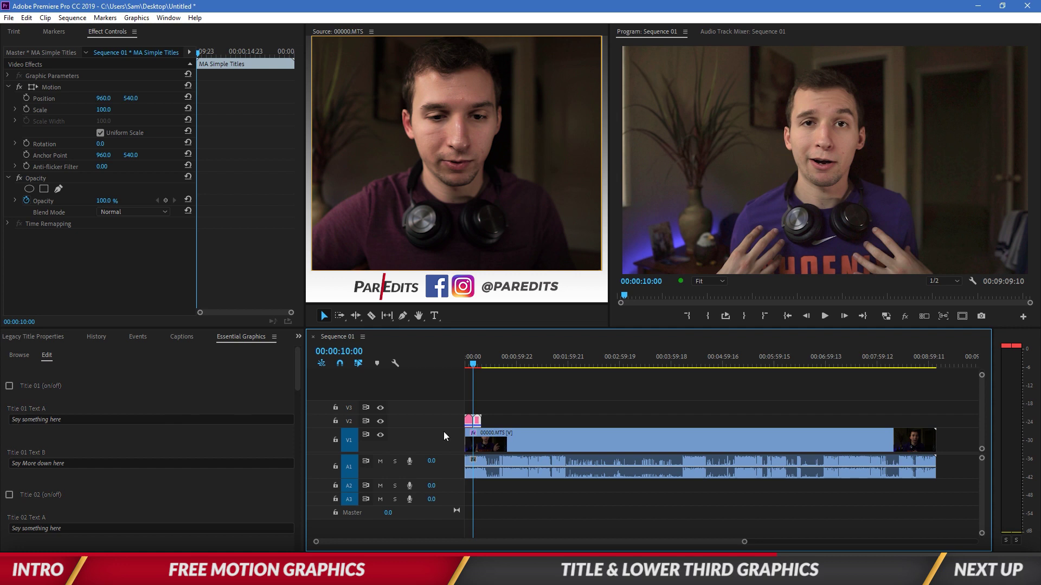
Step: Zoom the timeline and switch the second clip to the two-line Title 02 layout
key("equal")
key("equal")
key("equal")
key("equal")
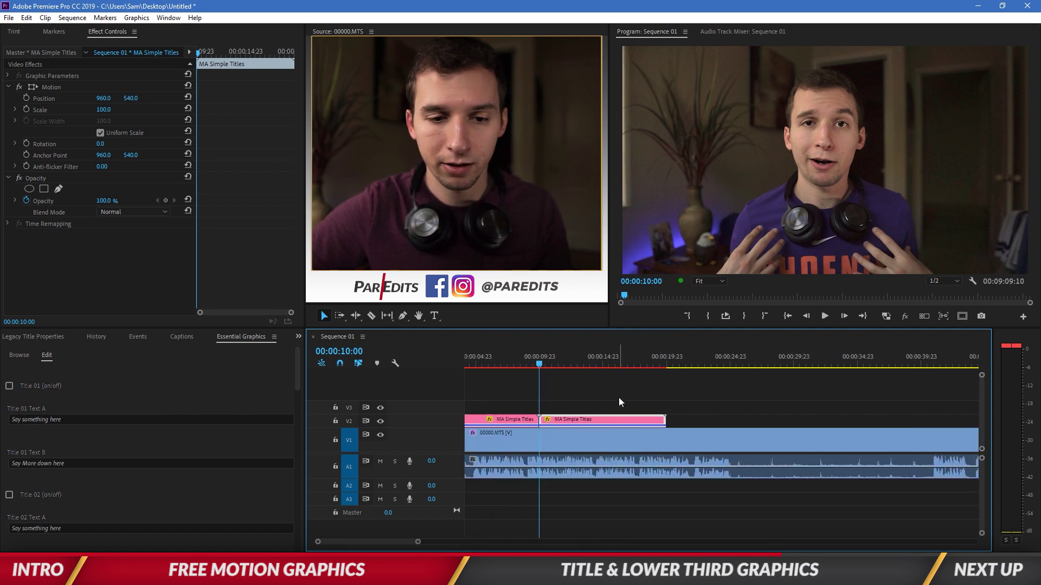
scroll(32, 455, "down", 8)
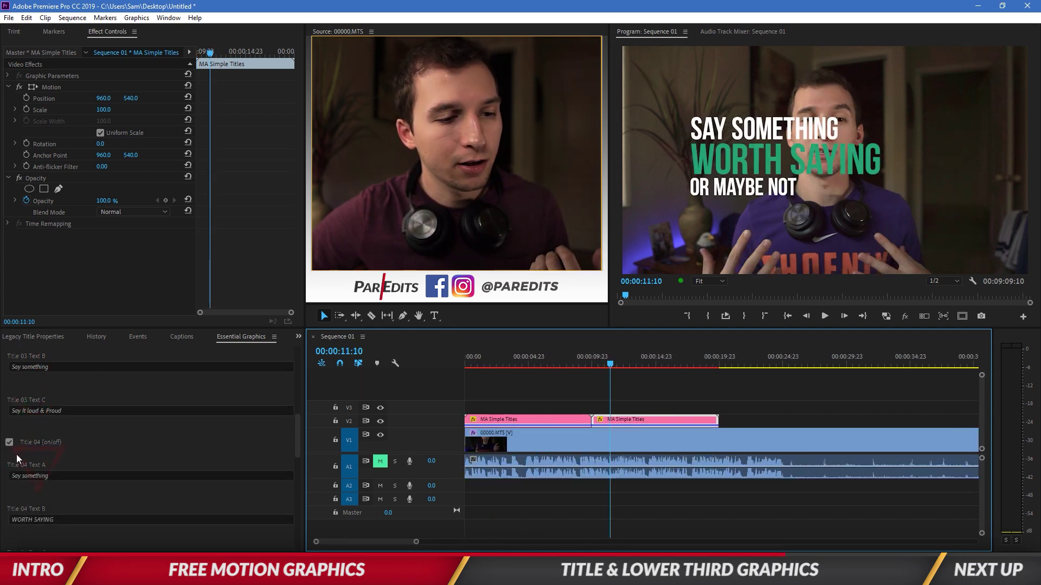
left_click(9, 442)
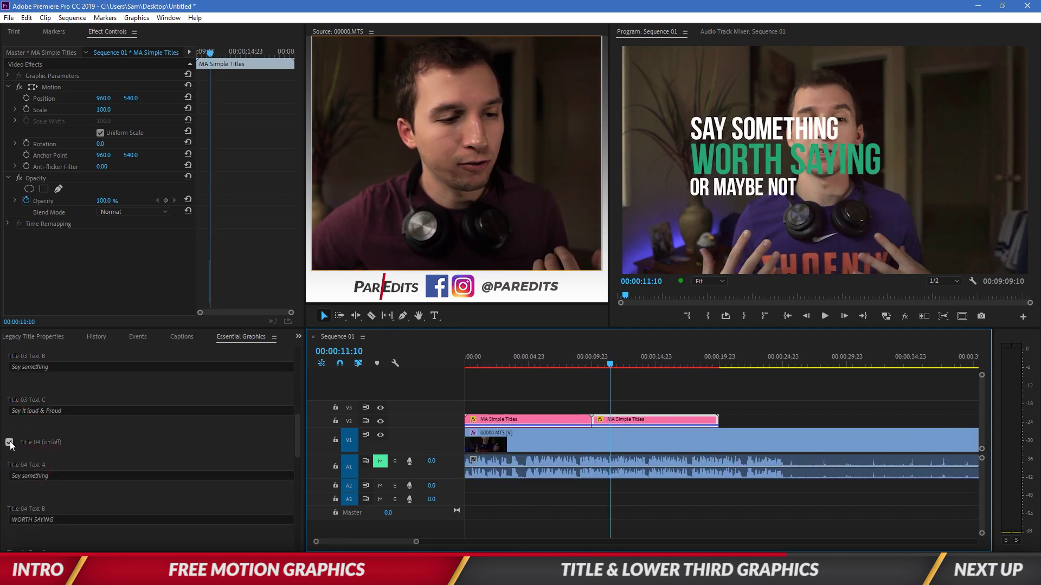
left_click(9, 443)
scroll(11, 436, "up", 6)
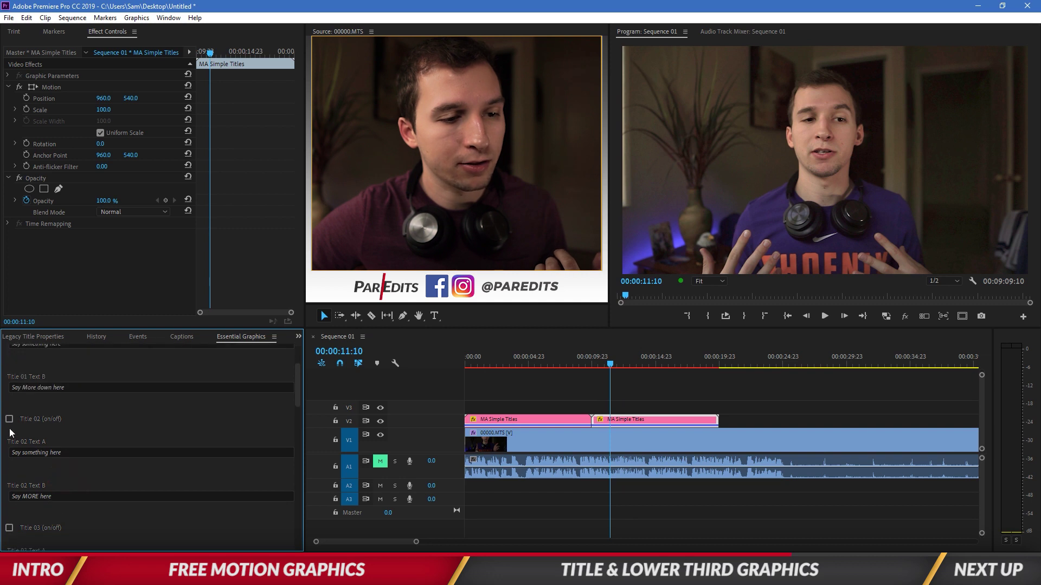
left_click(10, 419)
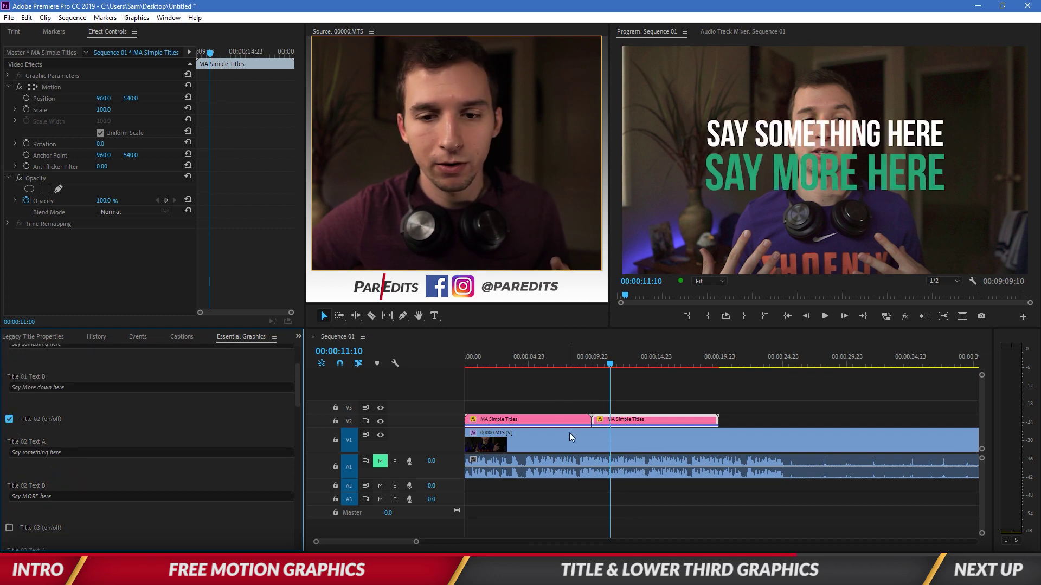
Step: Preview the second title and enlarge its Scale to 127
left_click(593, 365)
key("space")
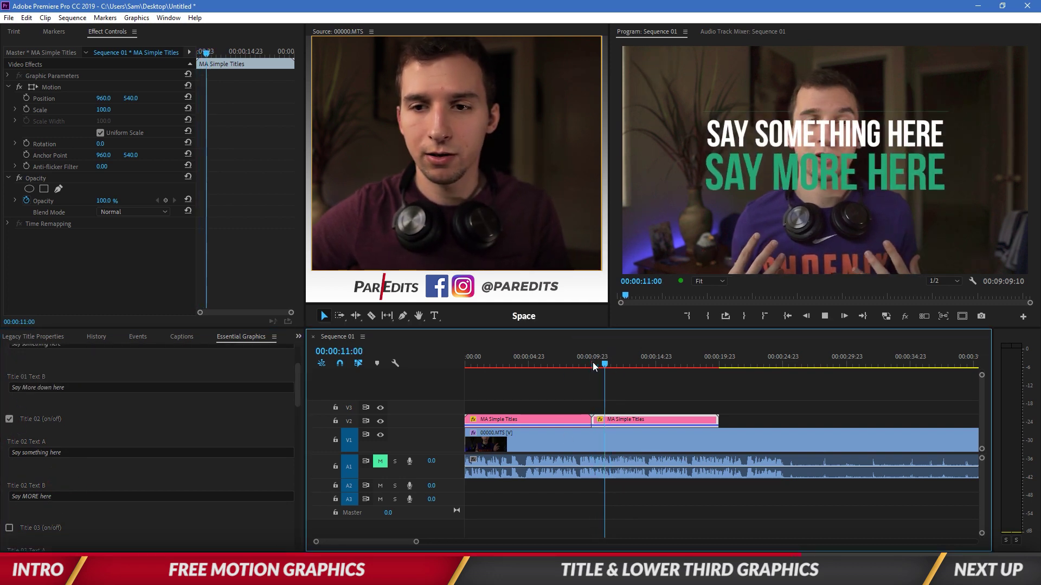
key("space")
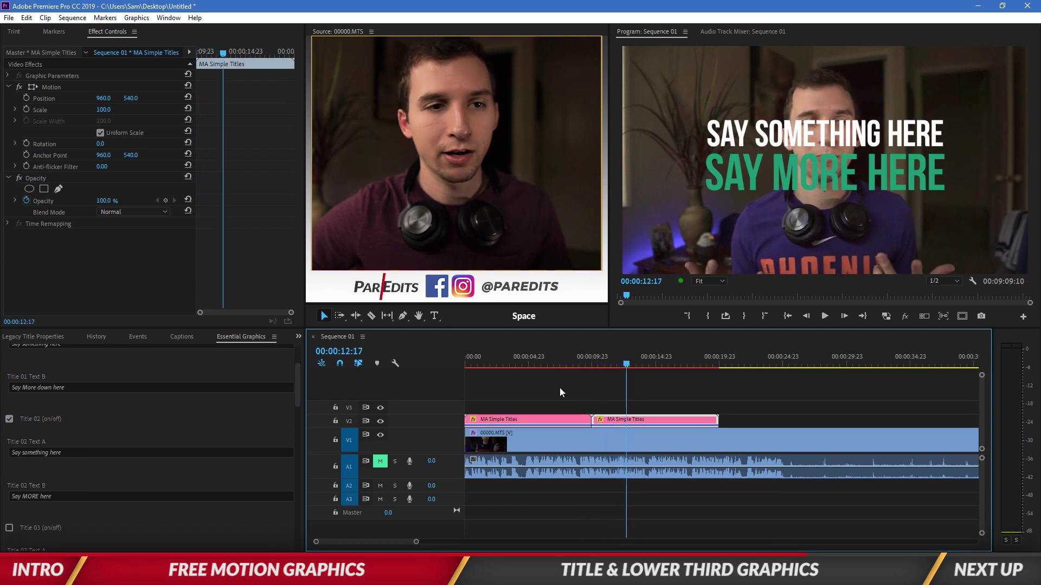
left_click_drag(103, 110, 131, 118)
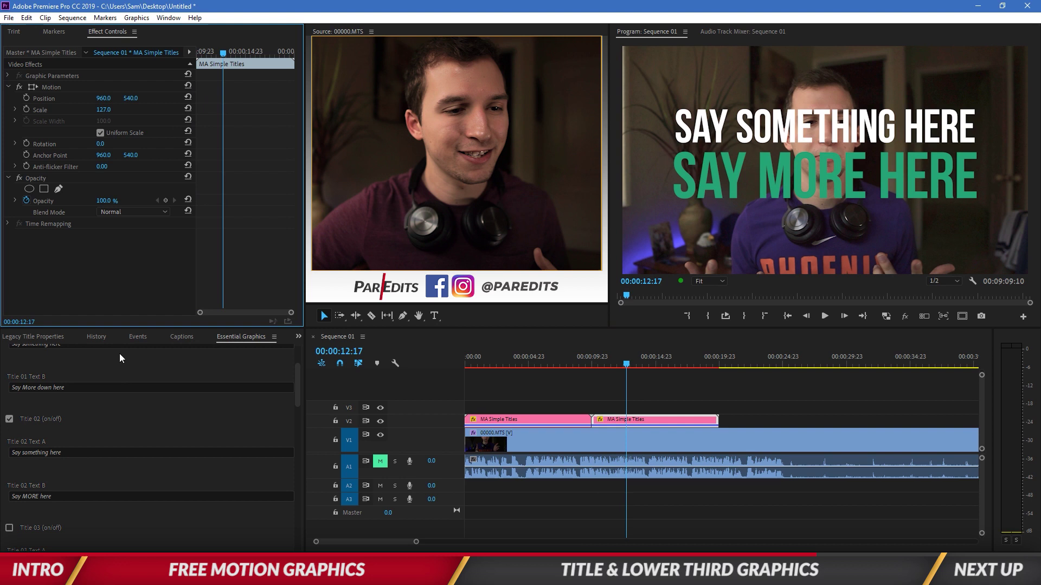
Step: Apply the Drop Shadow effect to the second title clip, with 100% opacity and 32 softness
left_click(298, 337)
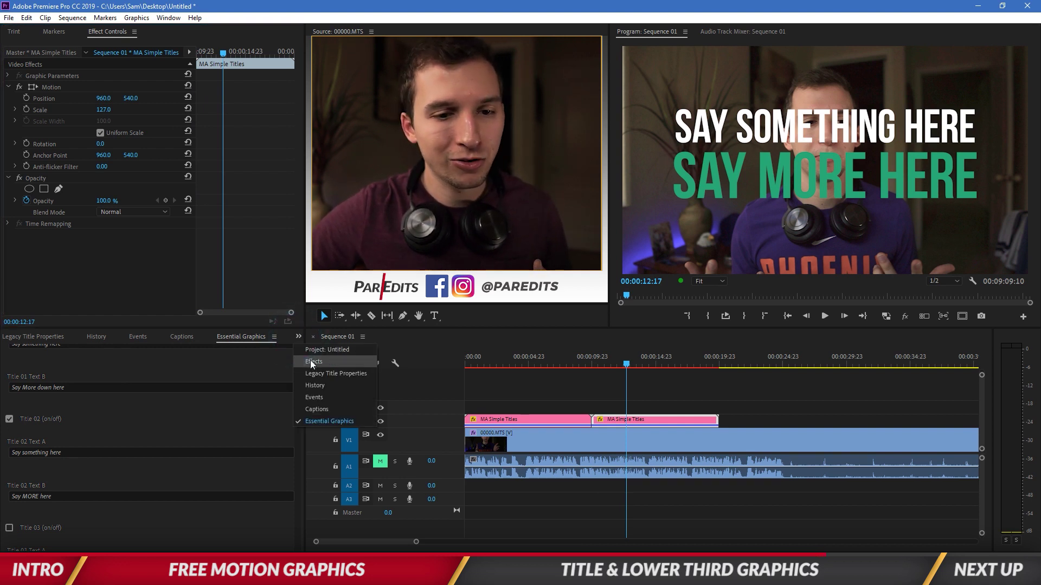
left_click(310, 360)
type("drop shadow")
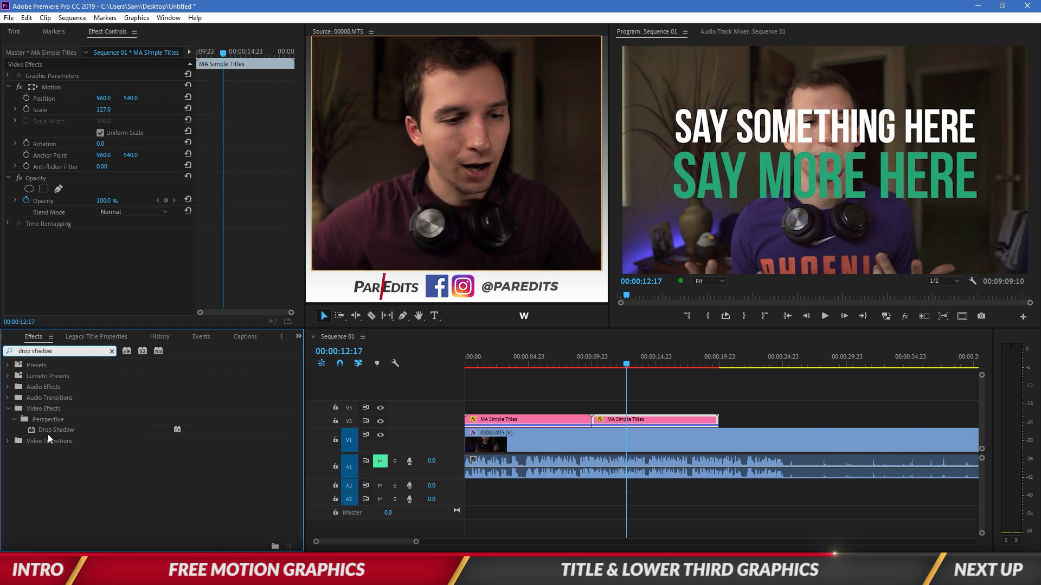
left_click_drag(48, 434, 410, 490)
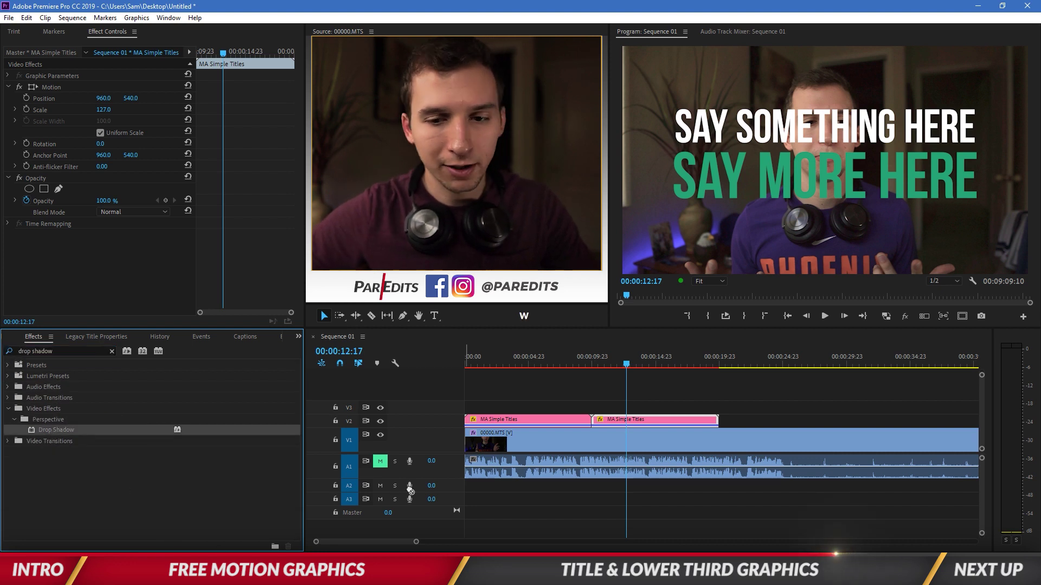
left_click_drag(638, 428, 640, 426)
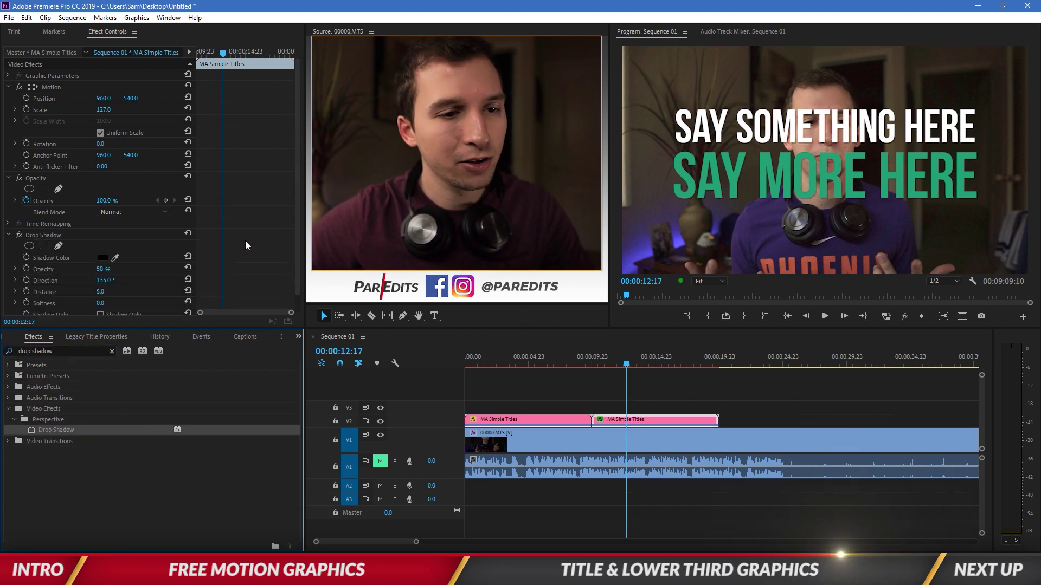
scroll(245, 240, "down", 1)
left_click_drag(101, 252, 125, 252)
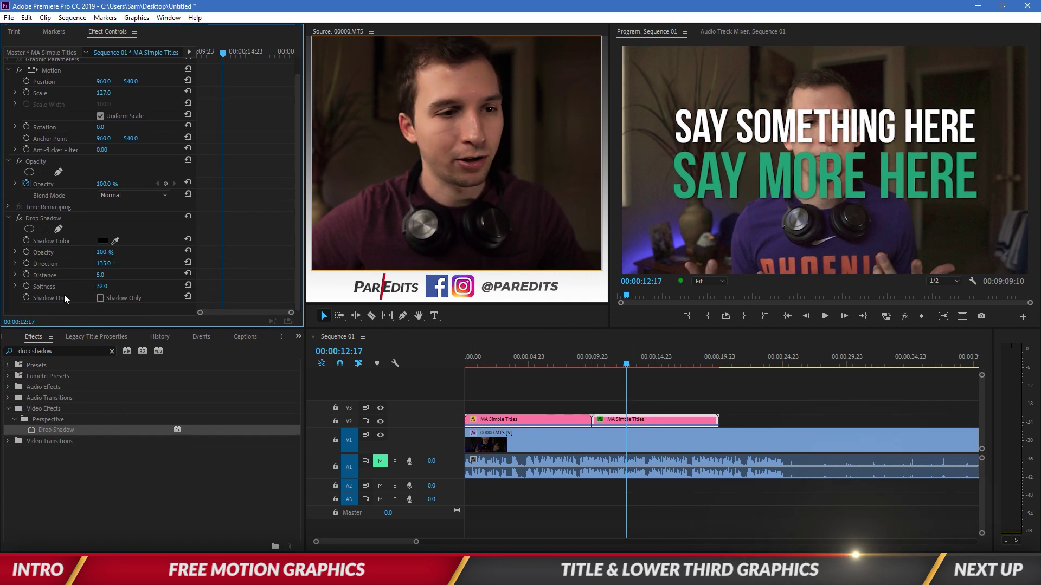
Step: Duplicate the Drop Shadow effect on the clip, then return to the title's editable text fields
left_click(46, 218)
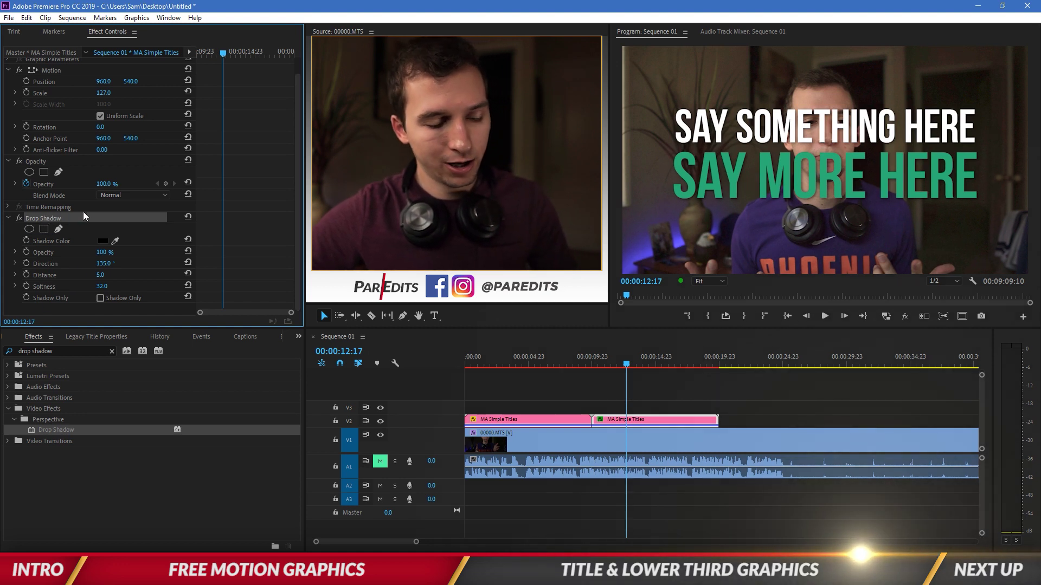
key("ctrl+c")
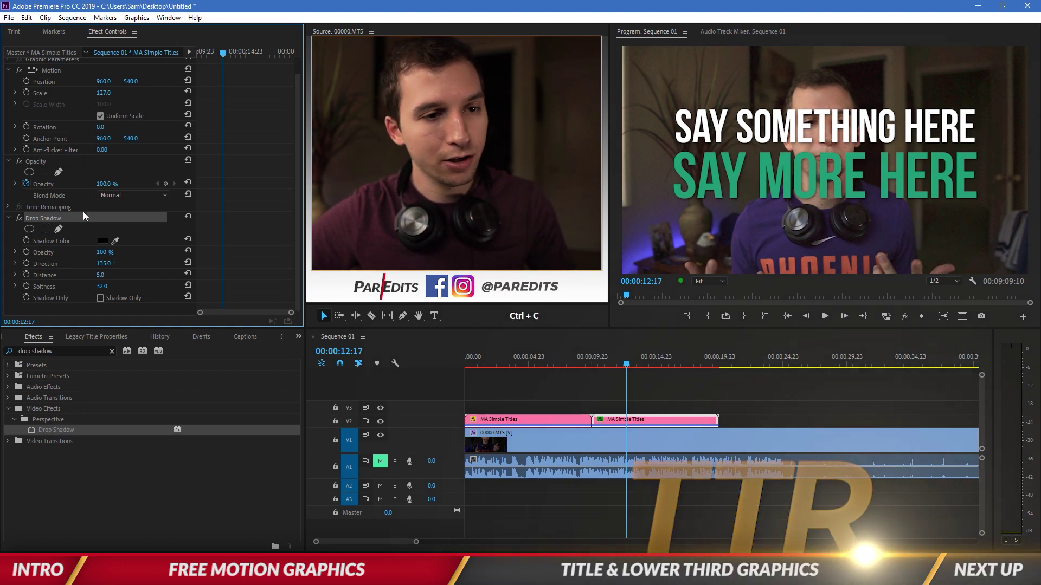
key("ctrl+v")
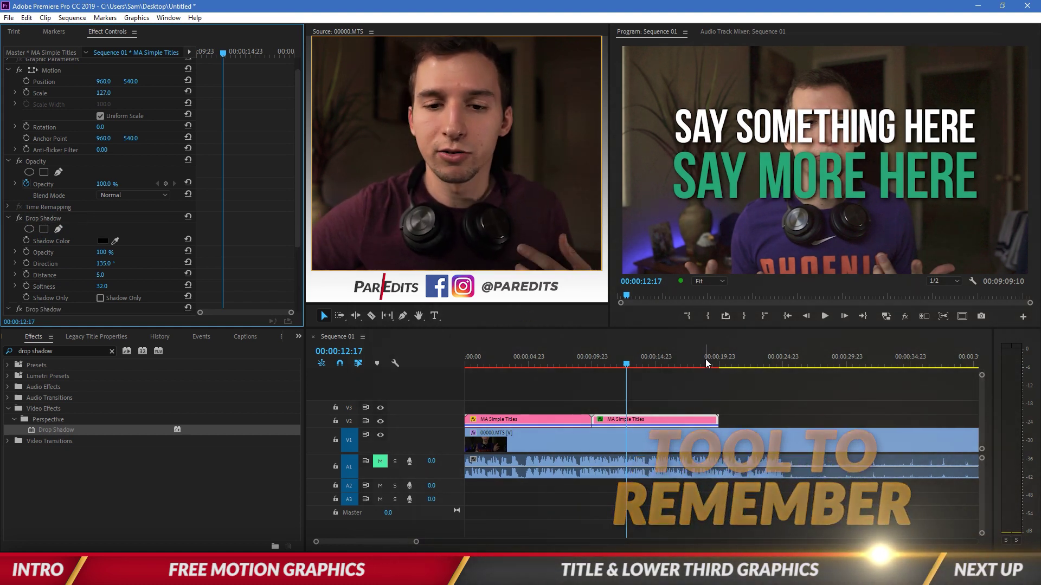
scroll(271, 244, "up", 1)
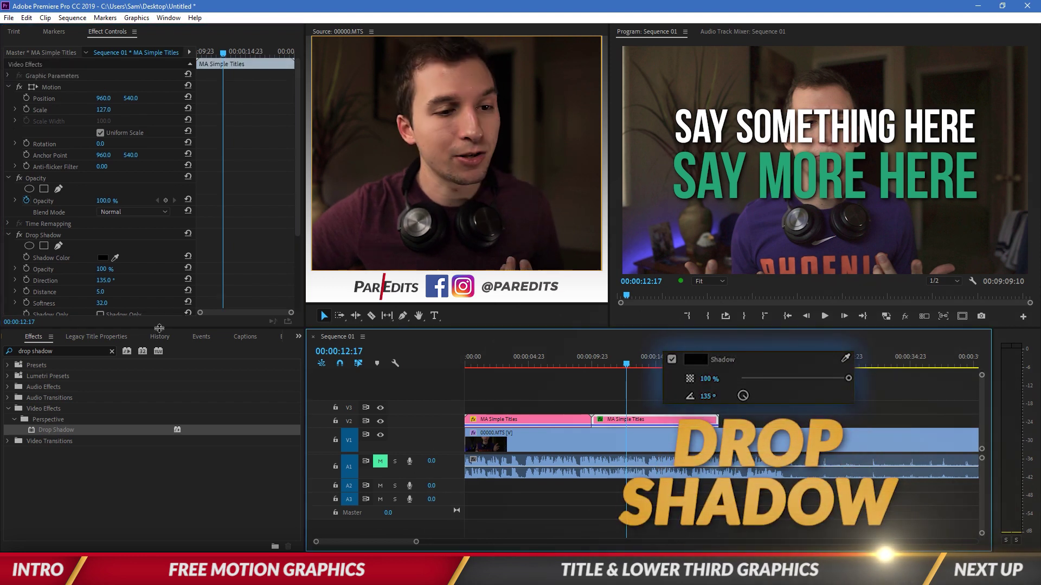
left_click(298, 337)
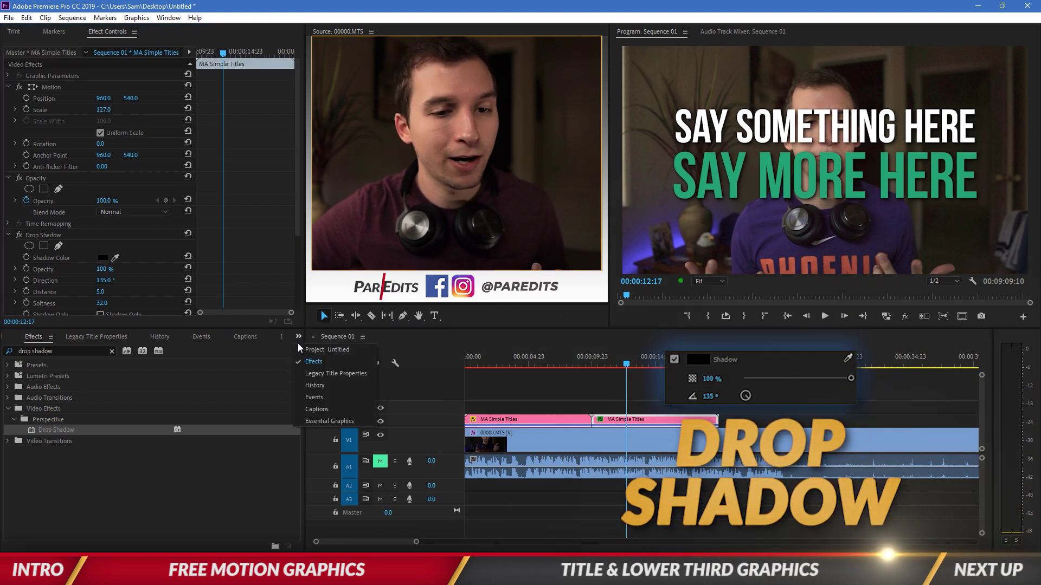
left_click(330, 421)
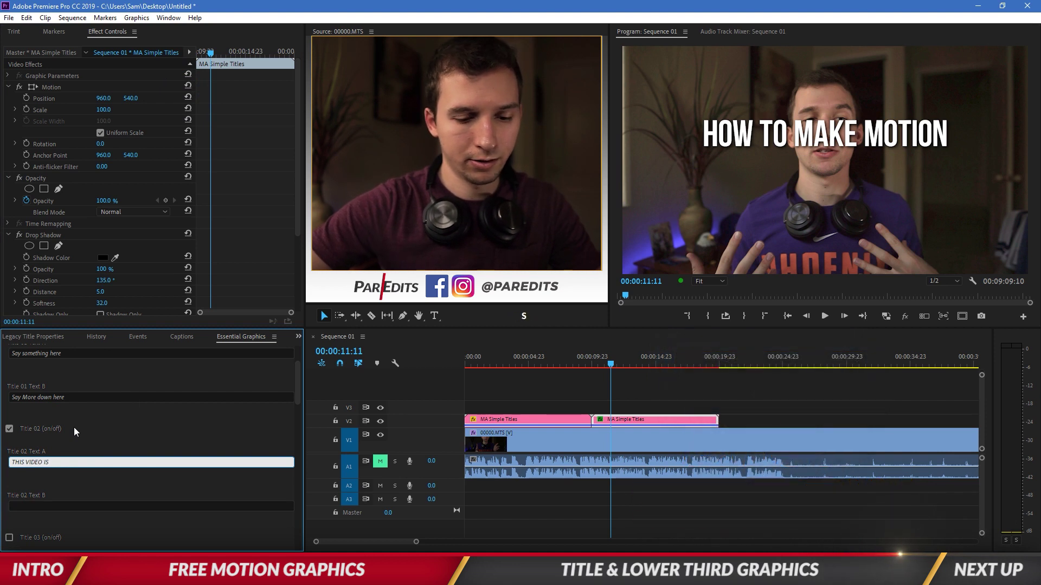
Step: Make the title read 'THIS VIDEO IS GOING' on line one and 'TO BE AMAZING!!!' on line two
type("IS GOING")
key("Tab")
type("TO ")
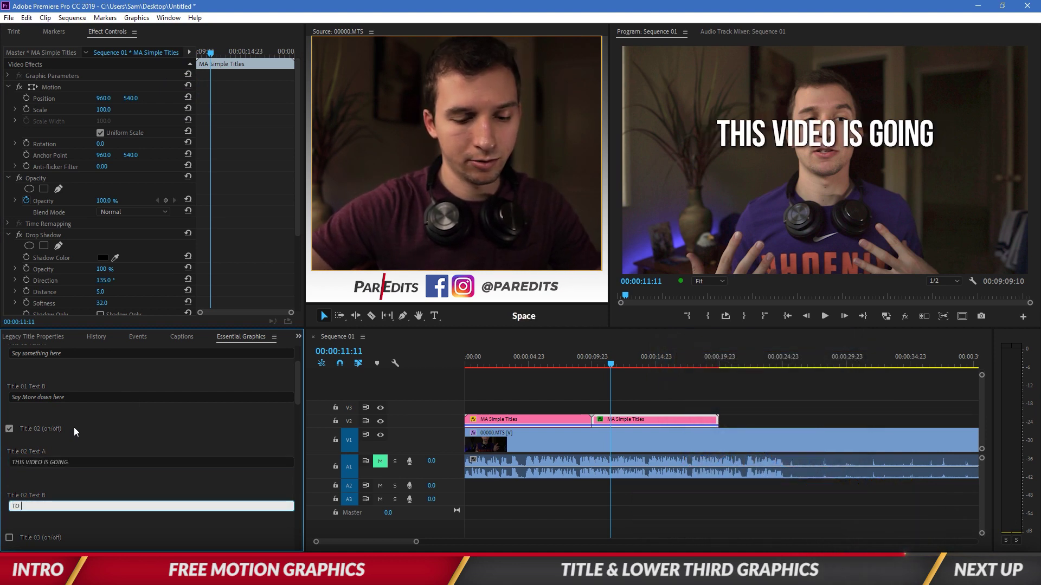
type("BE AMAZING!!!")
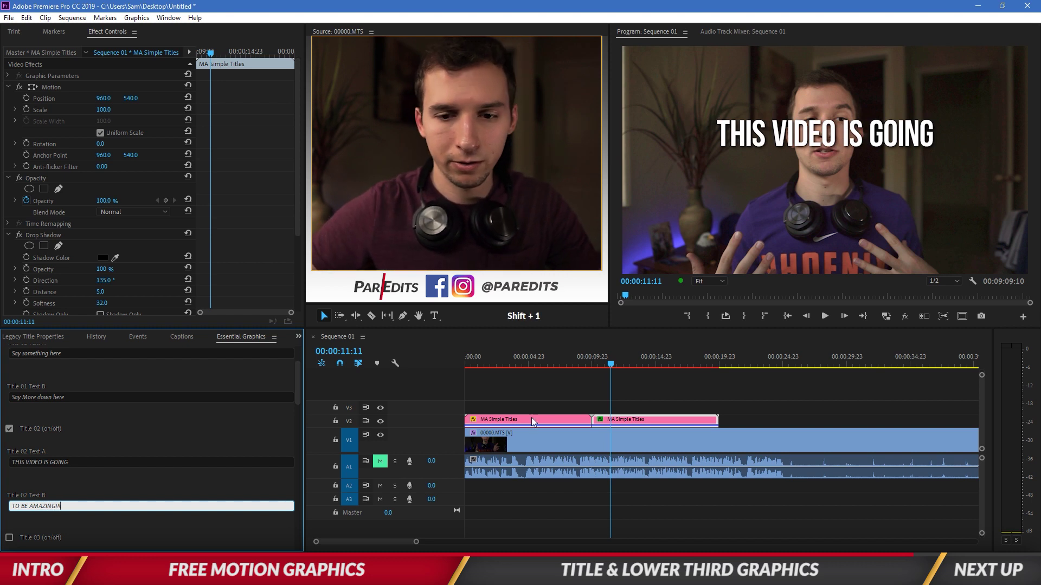
Step: Deselect the clip and play back the finished title from 10 seconds
left_click(624, 396)
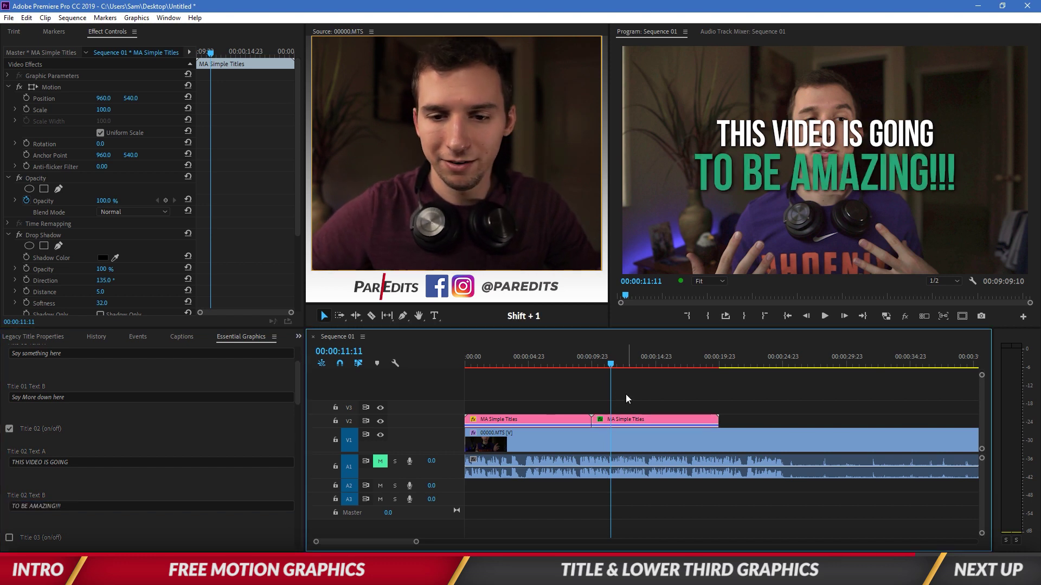
left_click(592, 362)
key("space")
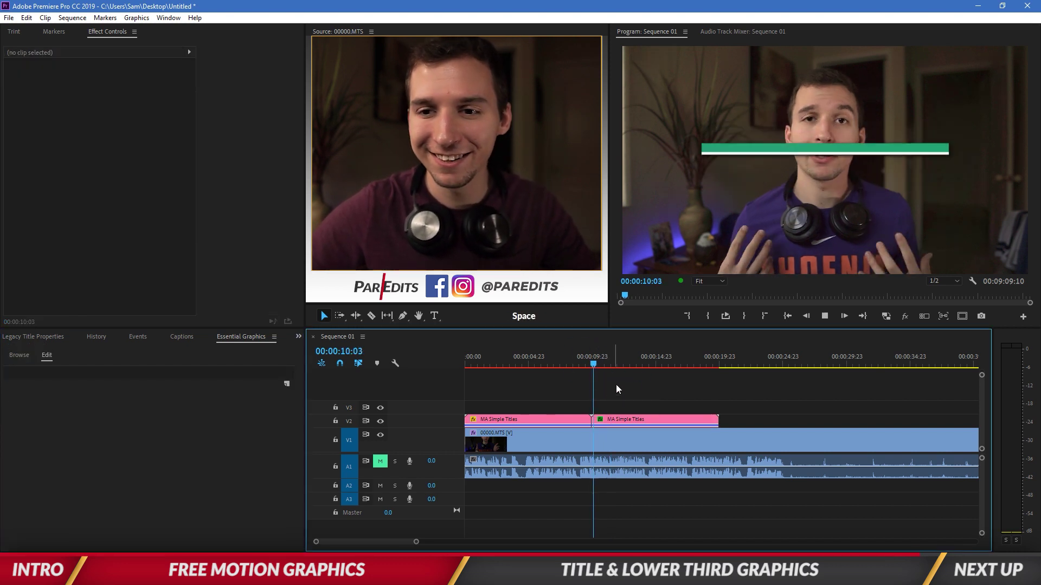